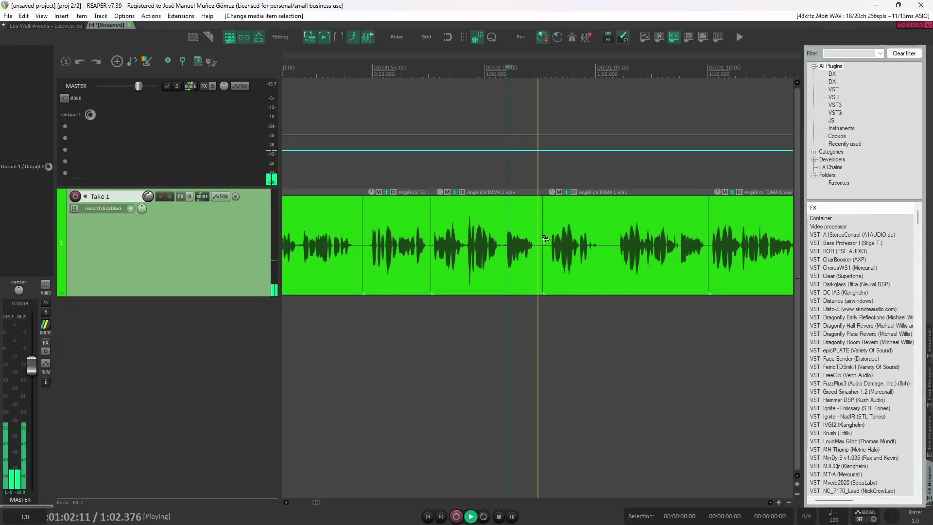
Move the vocal take item left and select the two Angélica TOMA 1.wav items
drag(574, 243, 399, 275)
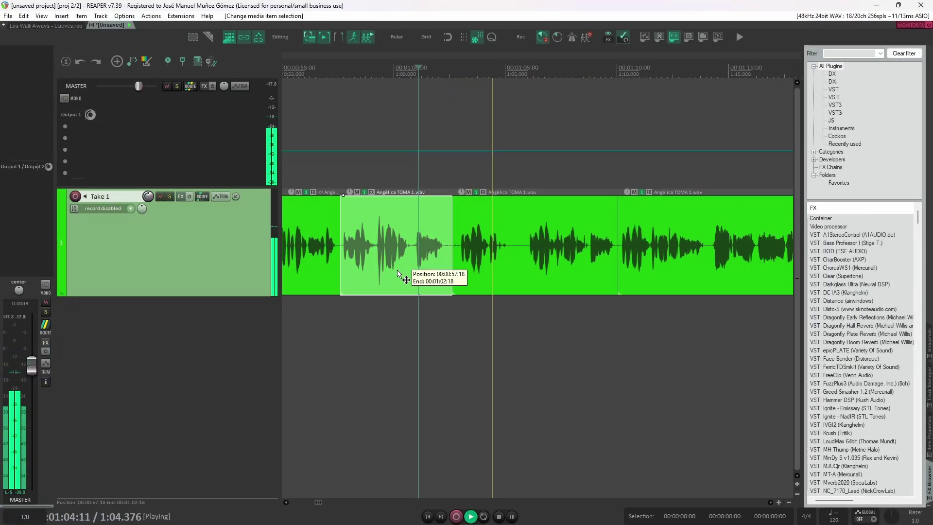
click(524, 219)
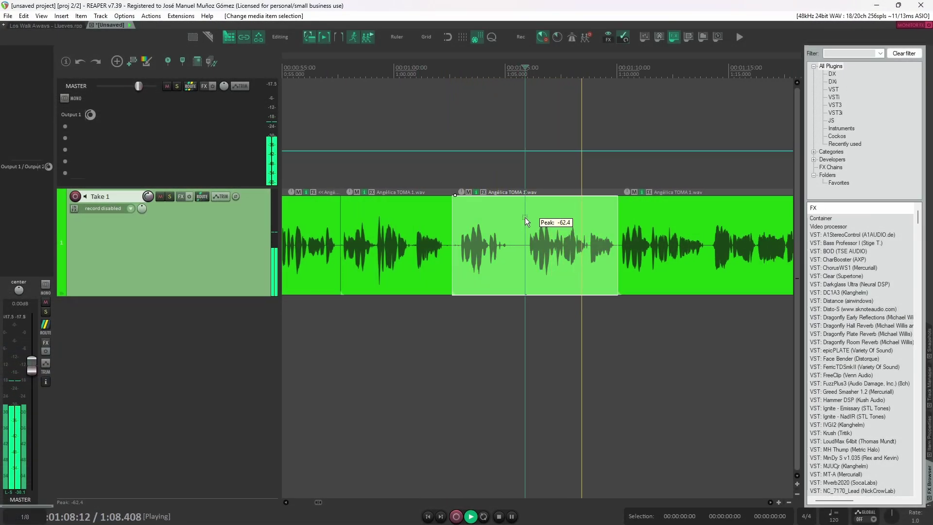
ctrl+click(427, 273)
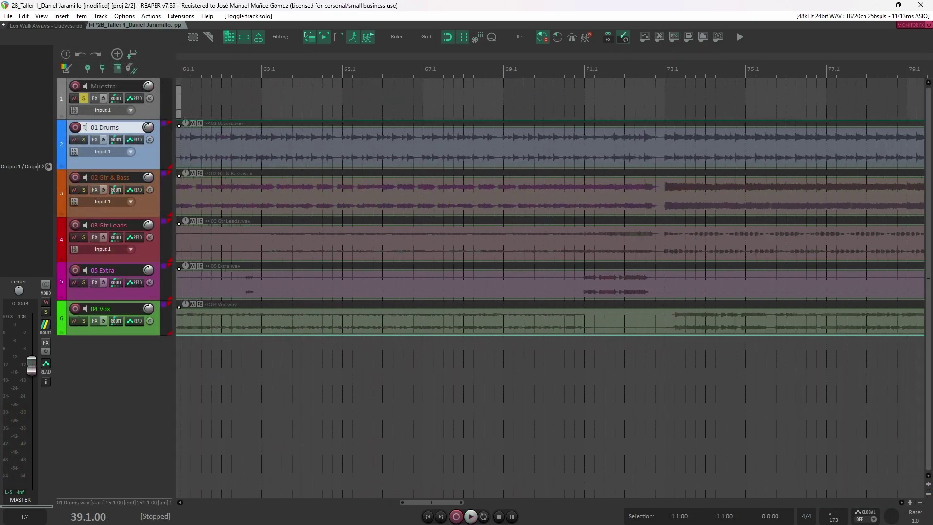
Razor-edit across the tracks, split the items at bar 39.1, and play the song
drag(665, 202, 462, 199)
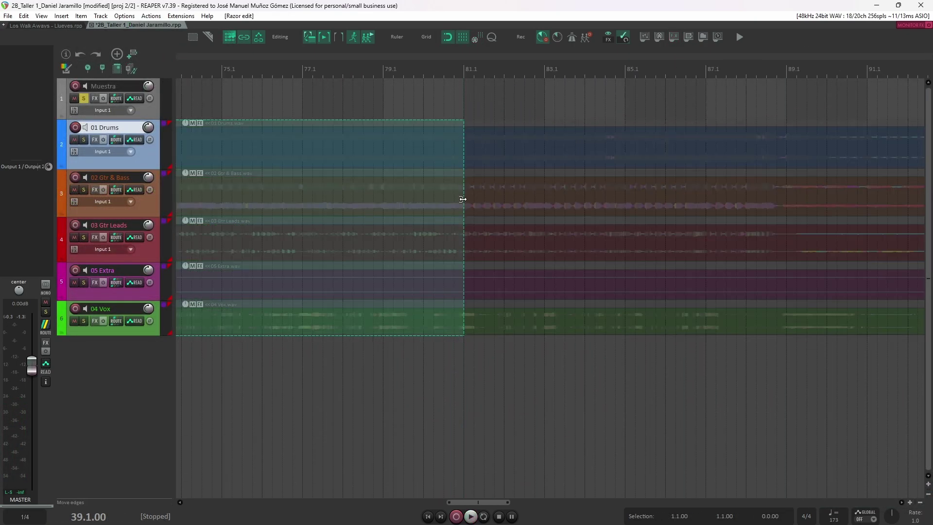
scroll(463, 200, left, 10)
click(451, 150)
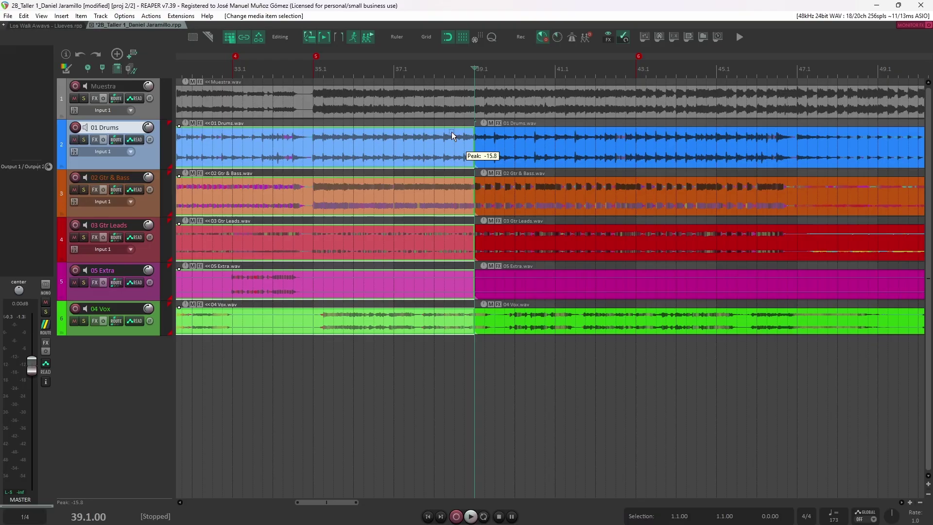
key(space)
scroll(485, 163, up, 4)
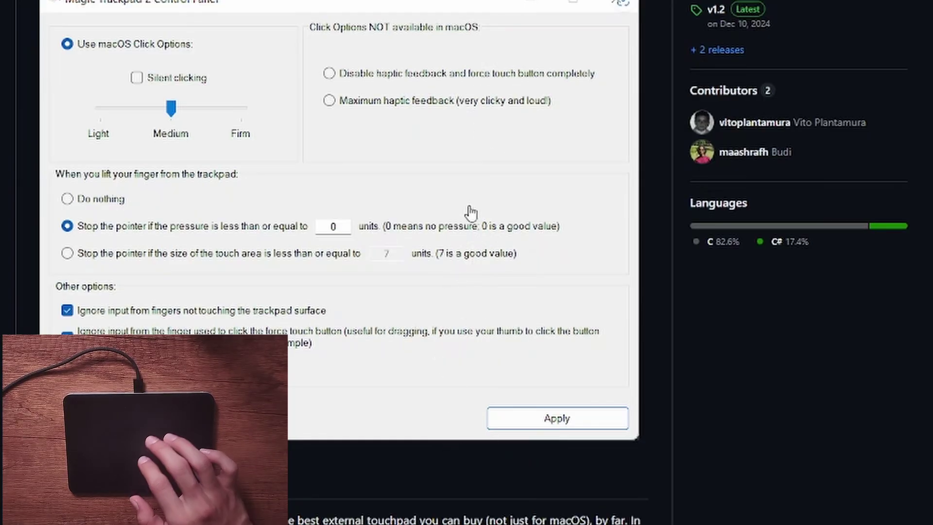
Scroll up the GitHub repository page to show the README header and the v1.2 Releases sidebar
scroll(711, 104, up, 2)
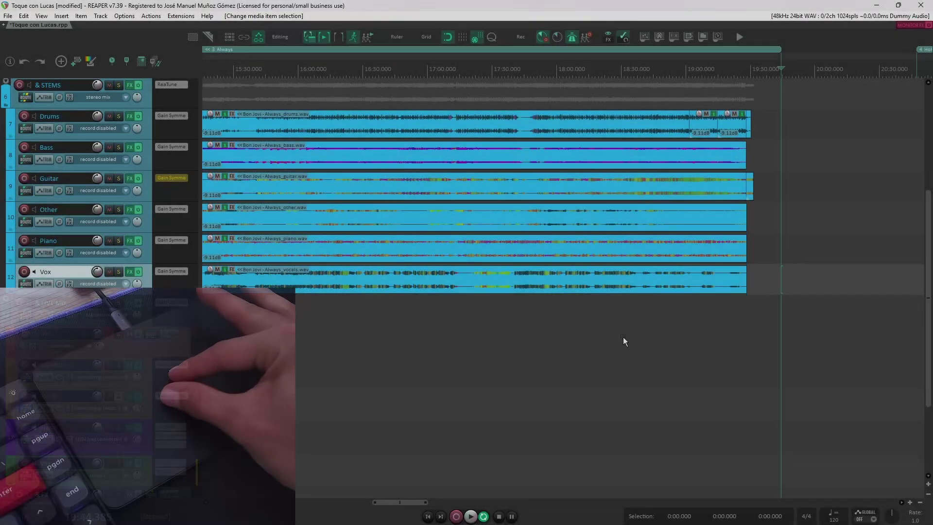
Marquee-select all Show Must Go On stem items, giving a 8:22.017–9:32.839 time selection
scroll(623, 337, down, 4)
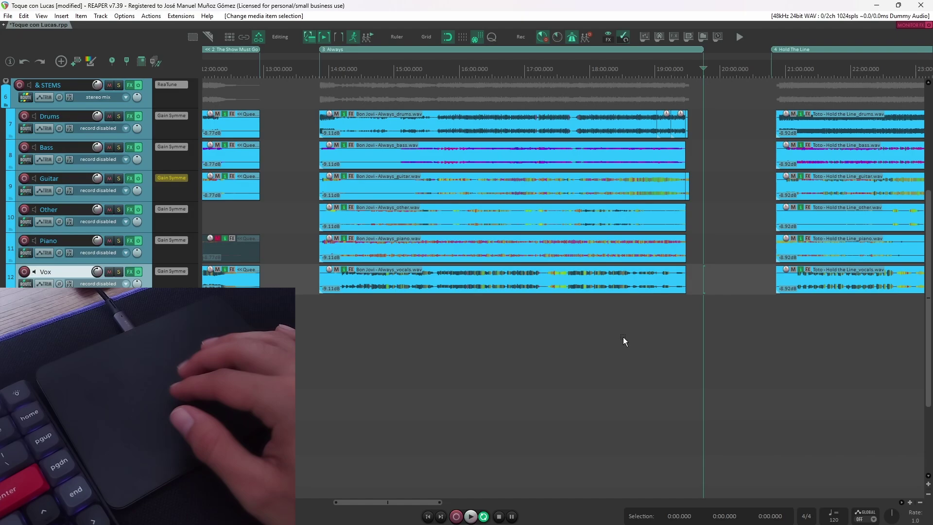
scroll(623, 337, left, 10)
scroll(623, 336, up, 5)
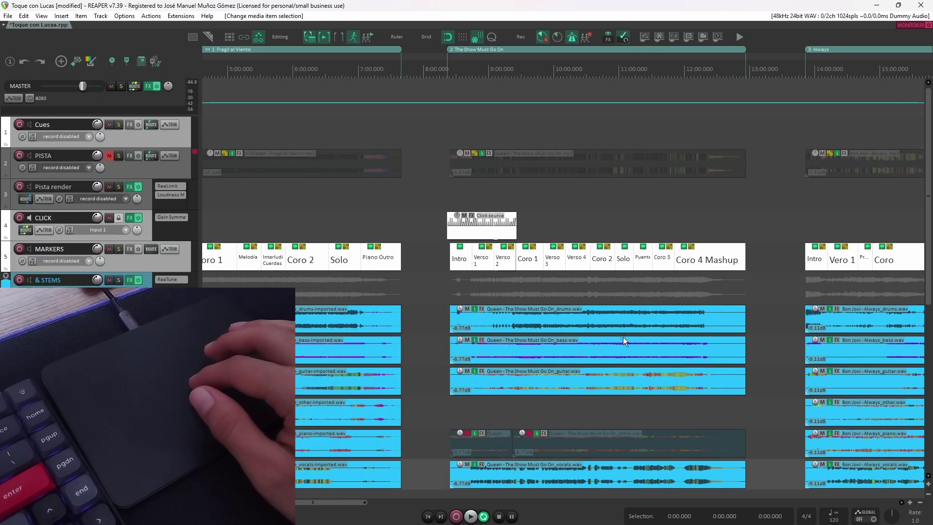
scroll(623, 337, up, 5)
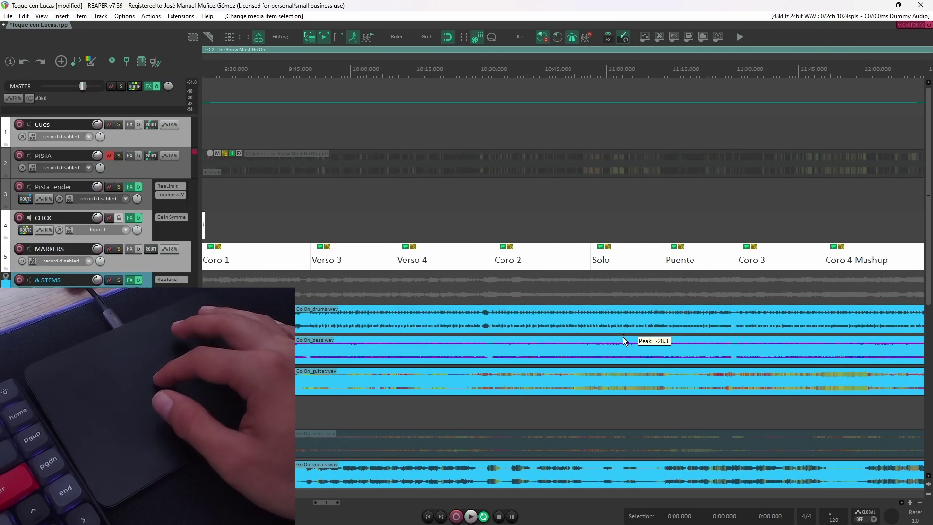
click(619, 317)
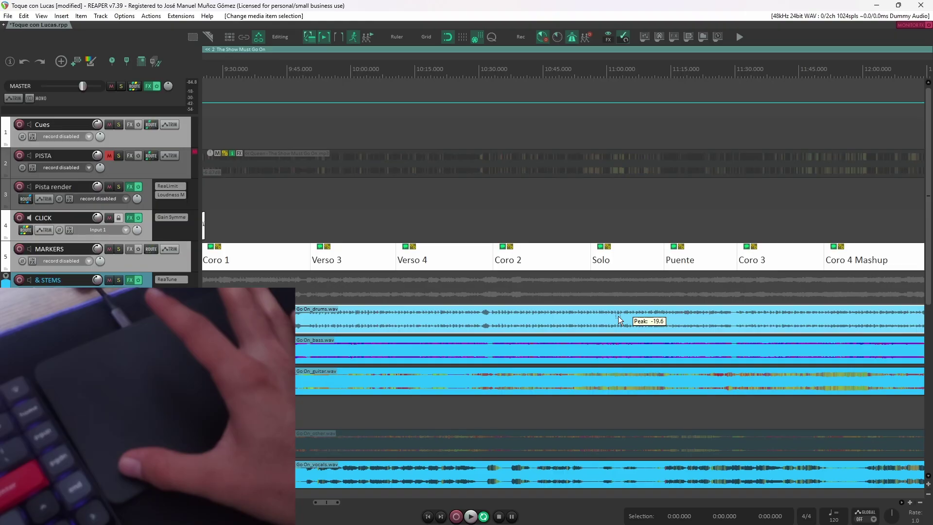
scroll(618, 316, left, 10)
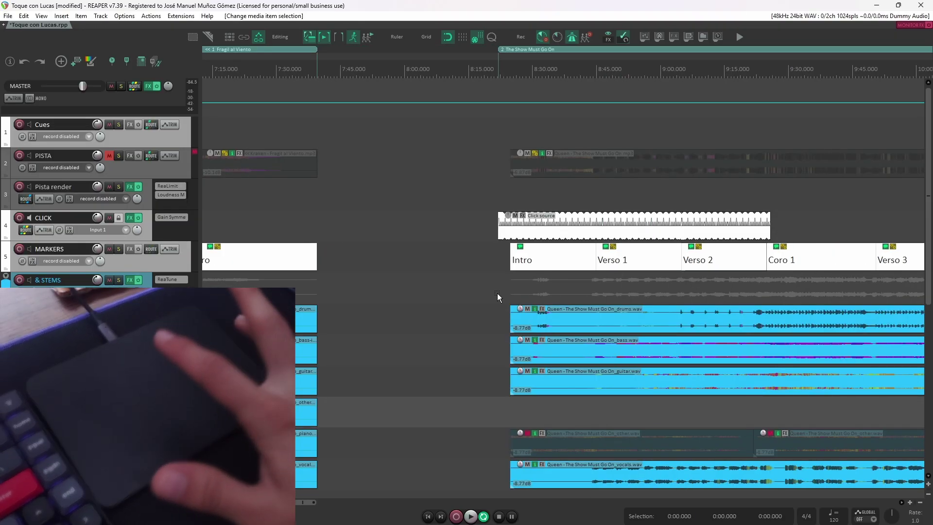
drag(497, 296, 807, 431)
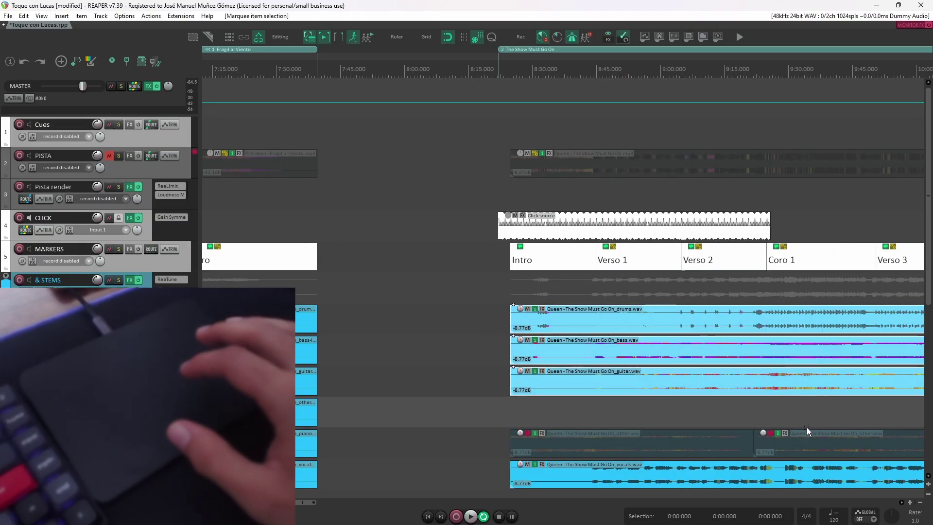
click(639, 409)
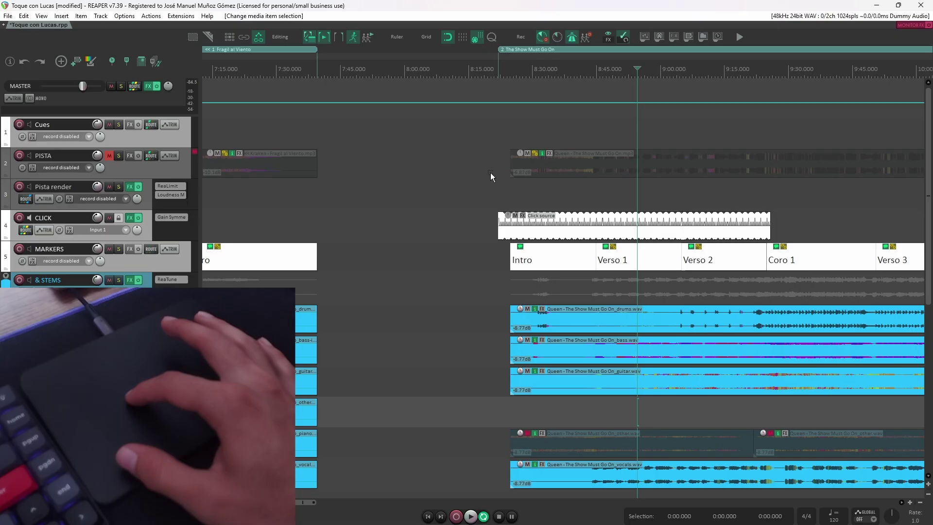
drag(498, 157, 801, 430)
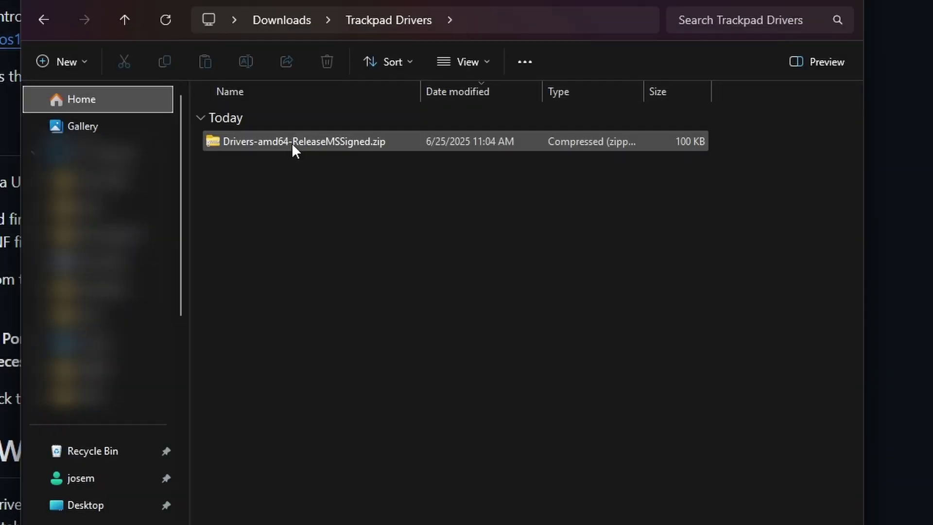
Extract Drivers-amd64-ReleaseMSSigned.zip into its suggested folder
click(292, 142)
right_click(291, 142)
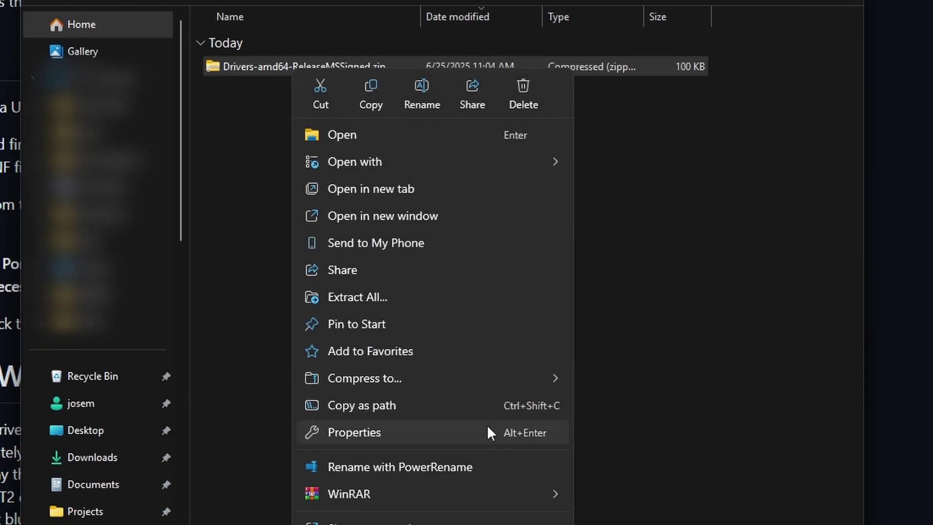
click(501, 299)
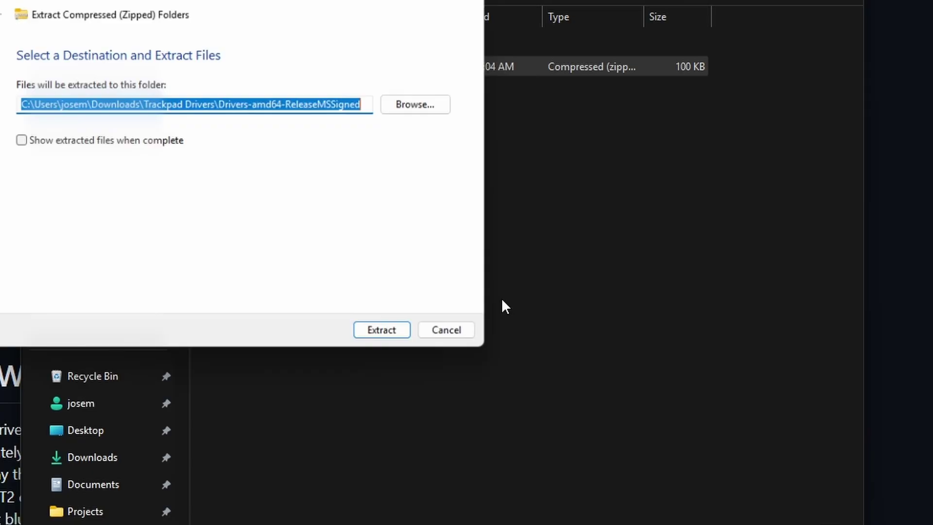
click(391, 337)
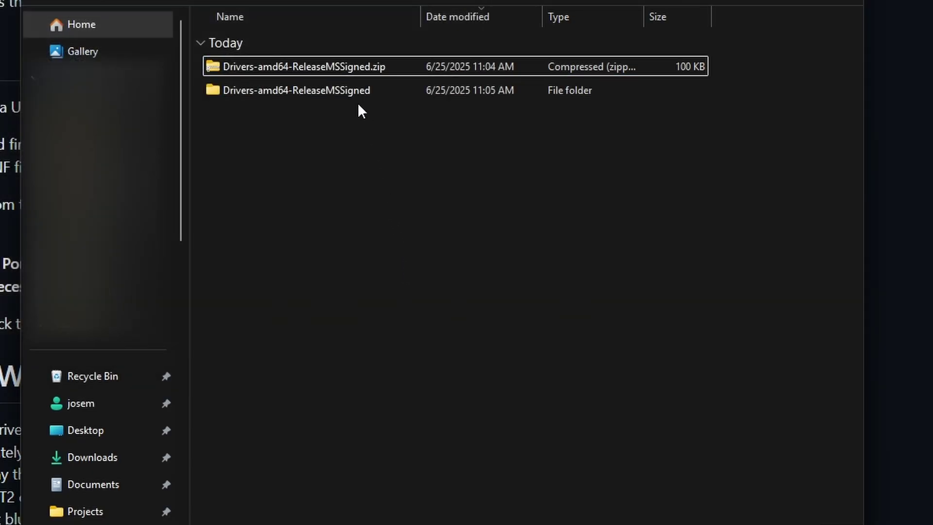
Install AmtPtpDevice.inf from the extracted drivers\amd64 folder and dismiss the success message
click(352, 90)
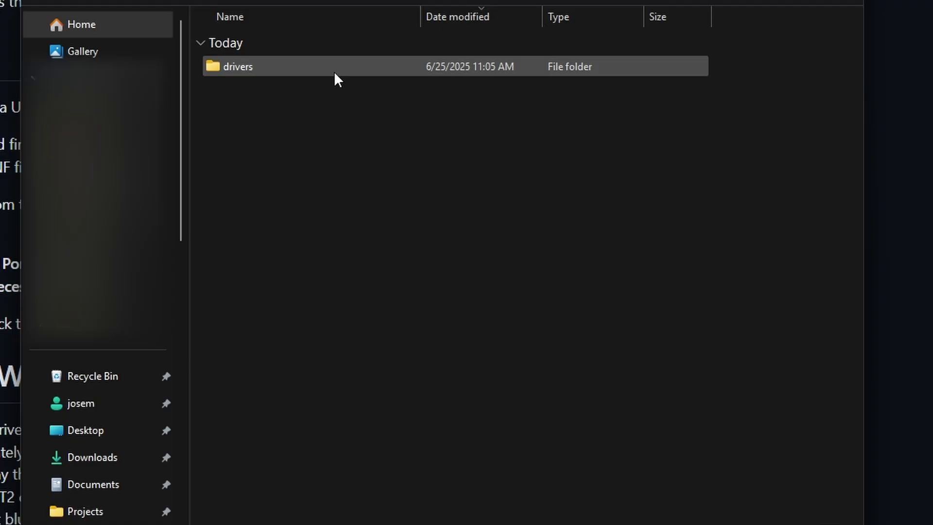
double_click(334, 71)
double_click(336, 71)
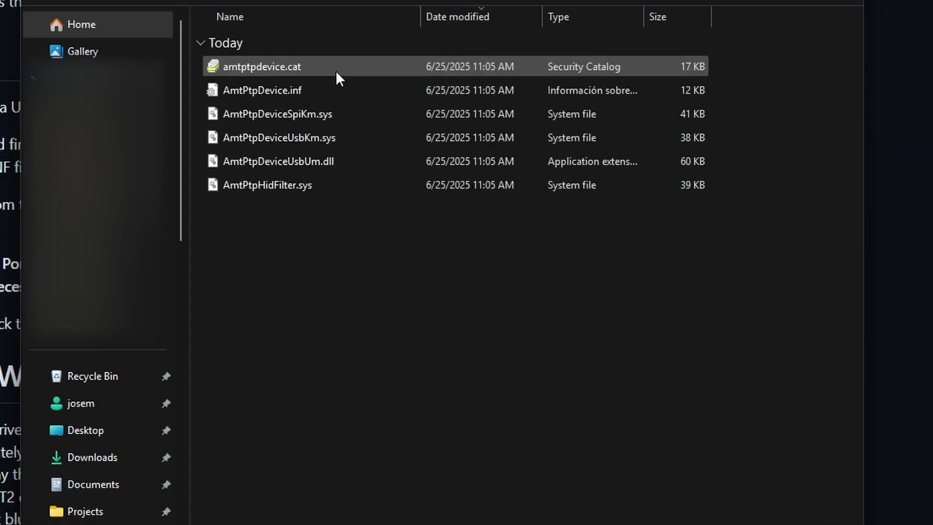
click(338, 88)
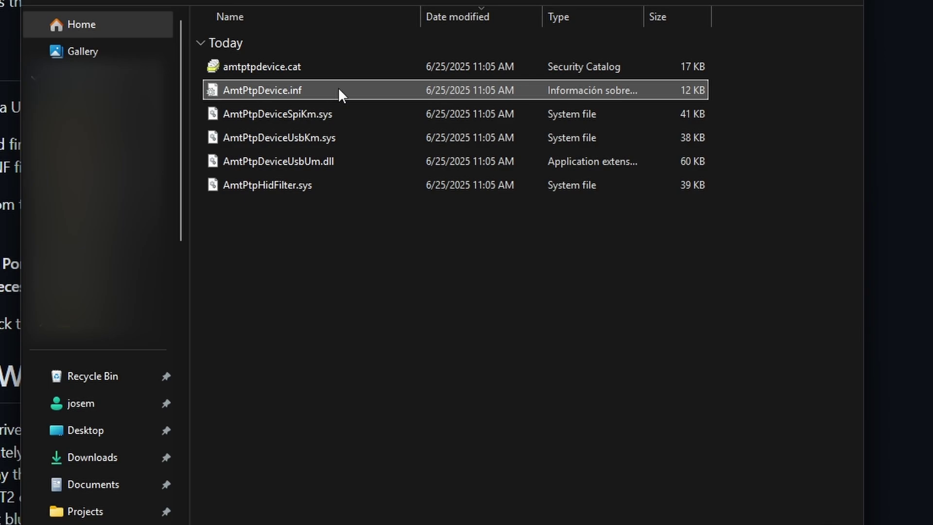
right_click(338, 87)
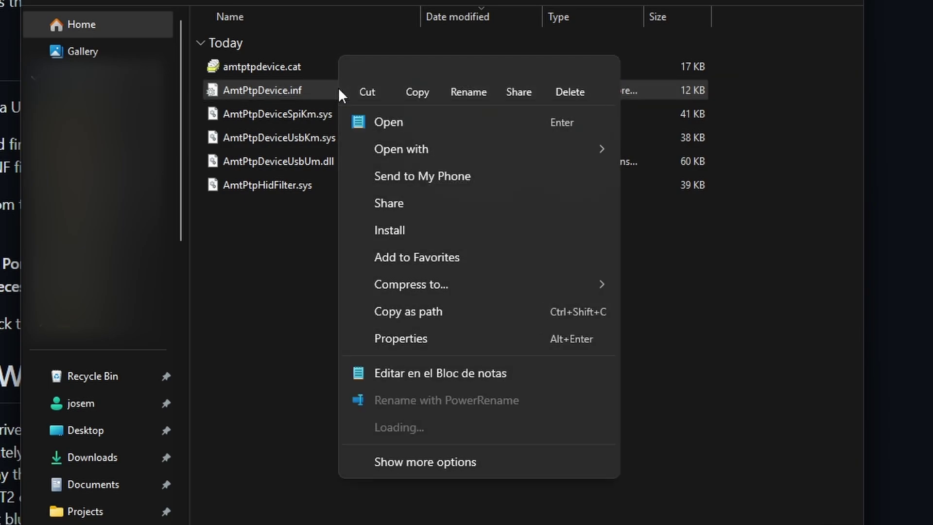
click(453, 232)
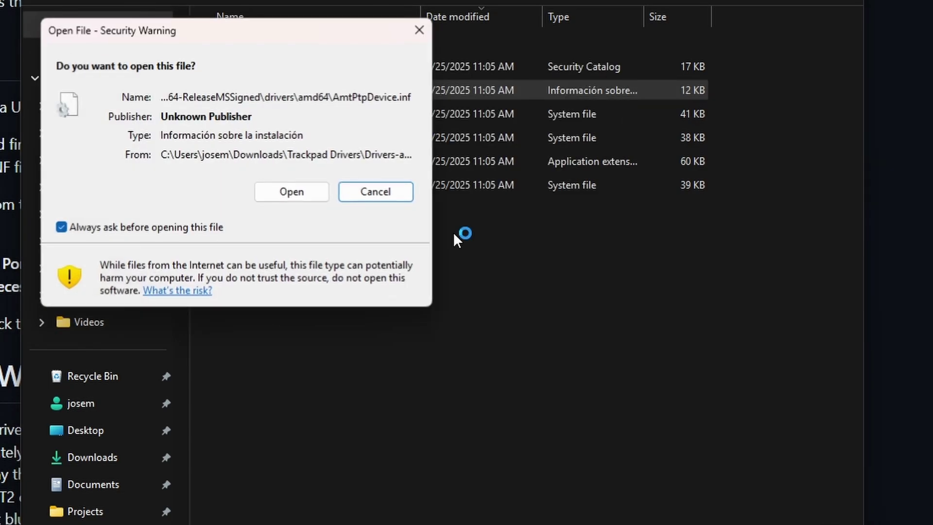
click(313, 194)
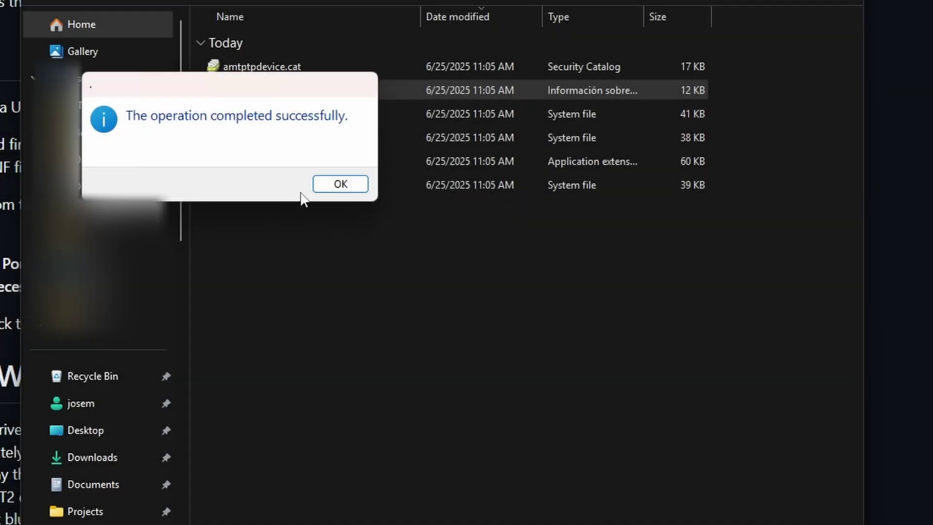
click(339, 185)
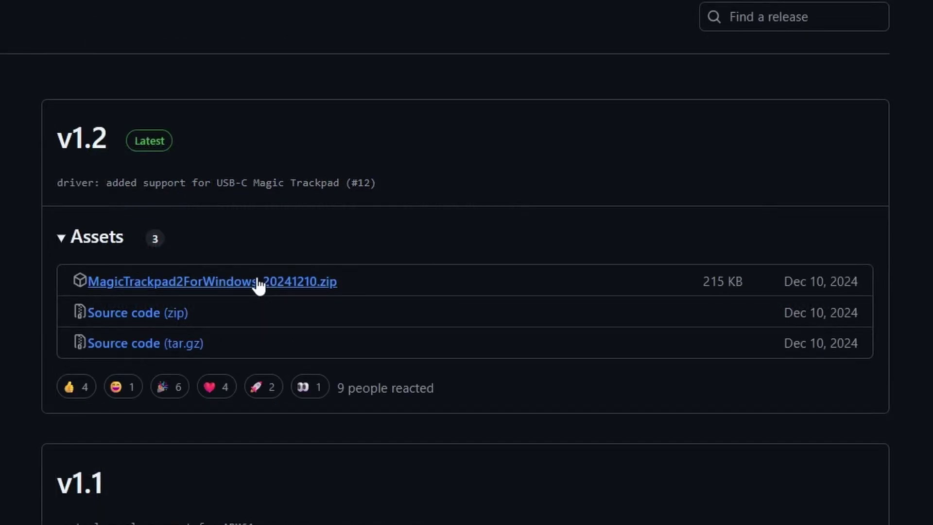
Download MagicTrackpad2ForWindows_20241210.zip and extract it into the suggested folder
click(258, 286)
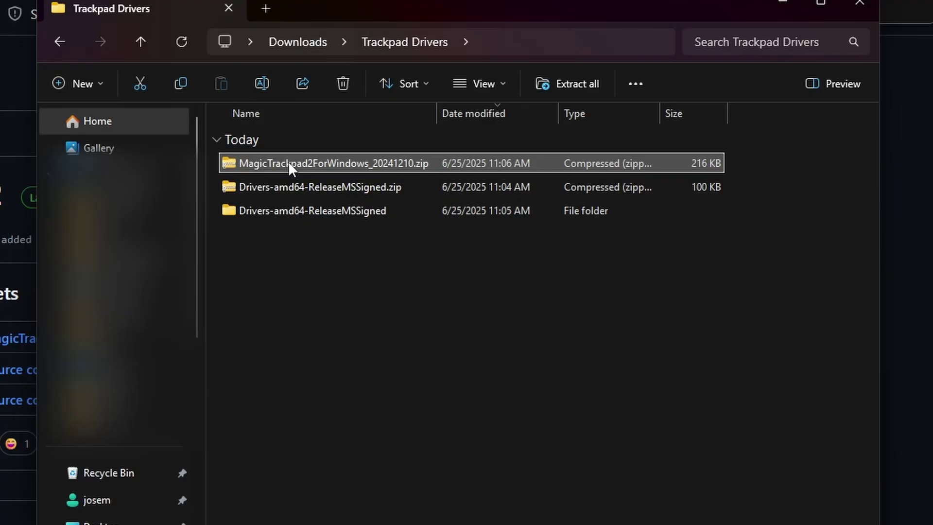
right_click(288, 163)
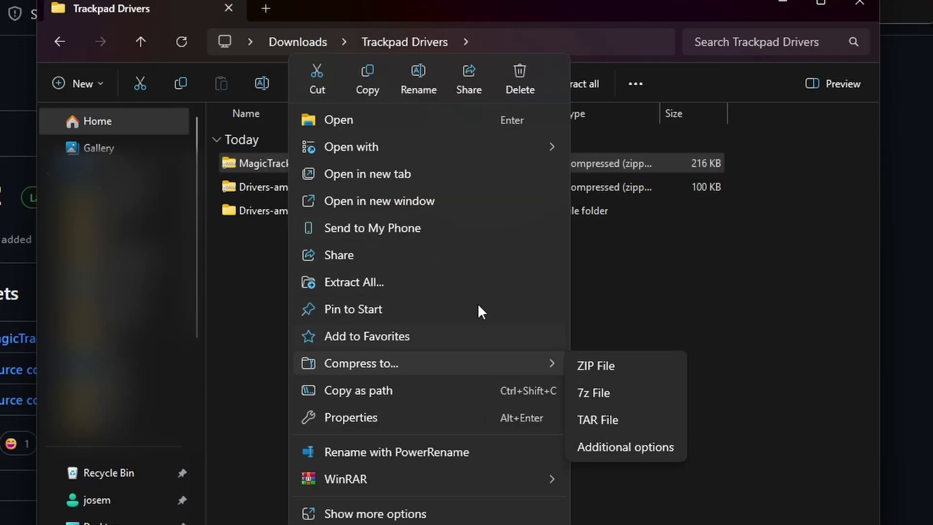
click(471, 284)
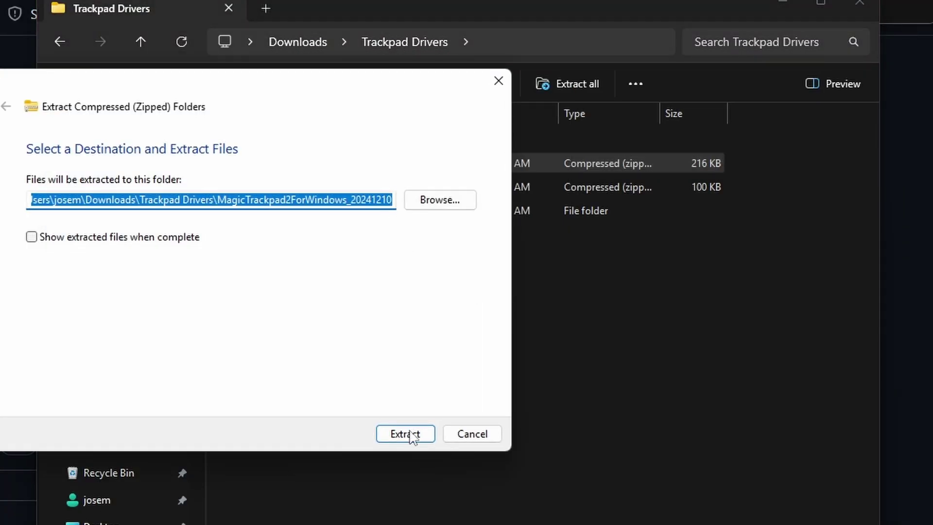
click(405, 434)
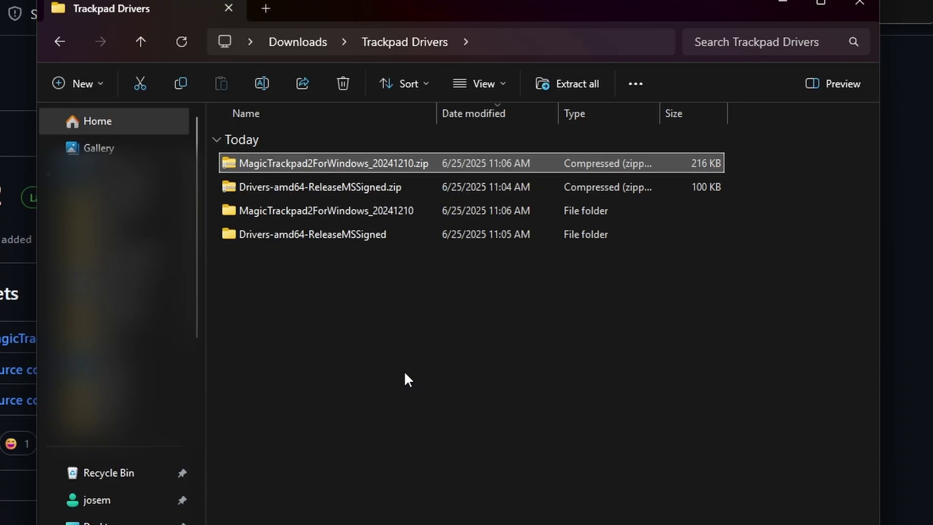
click(385, 345)
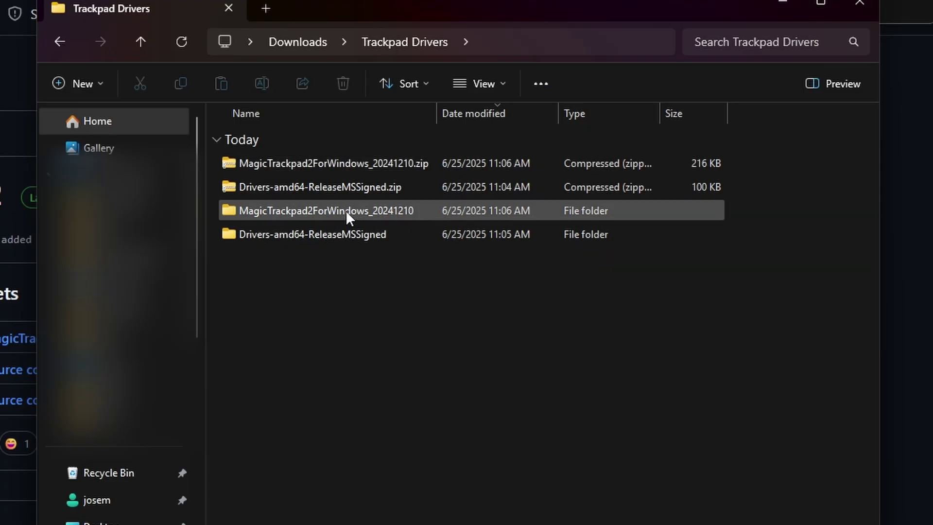
Launch AmtPtpControlPanel.exe from the extracted folder, running it anyway past SmartScreen
double_click(346, 210)
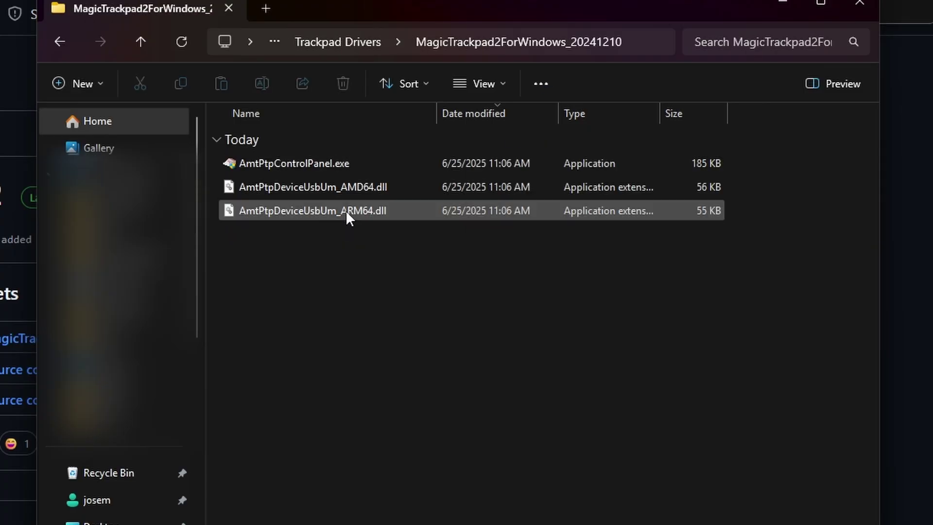
click(335, 165)
double_click(335, 165)
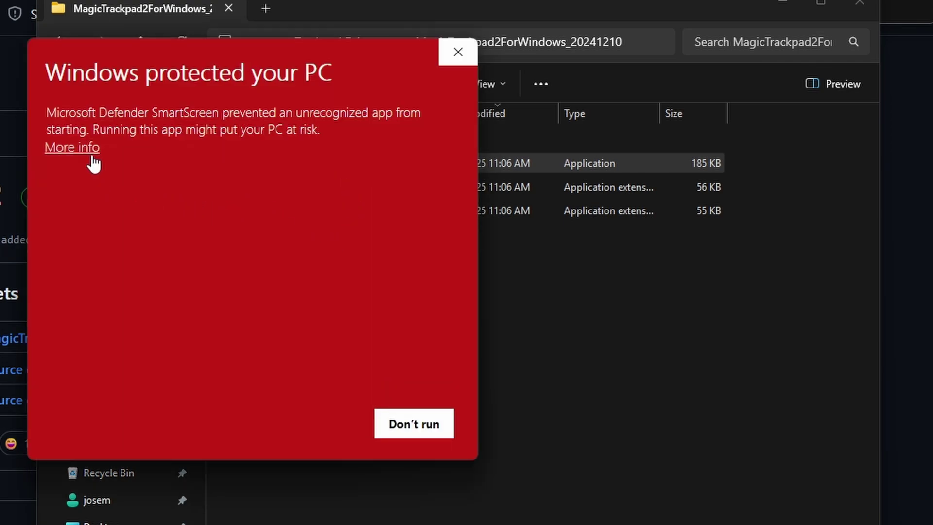
click(95, 152)
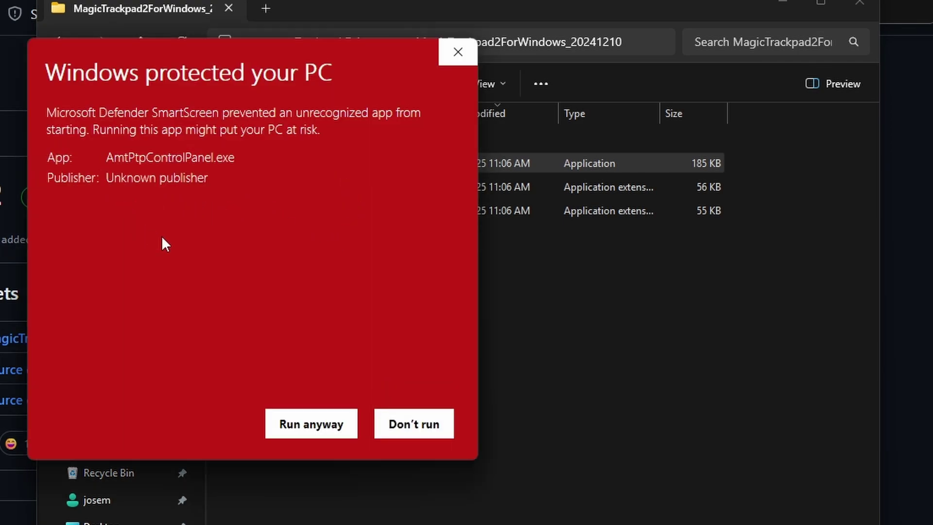
click(304, 425)
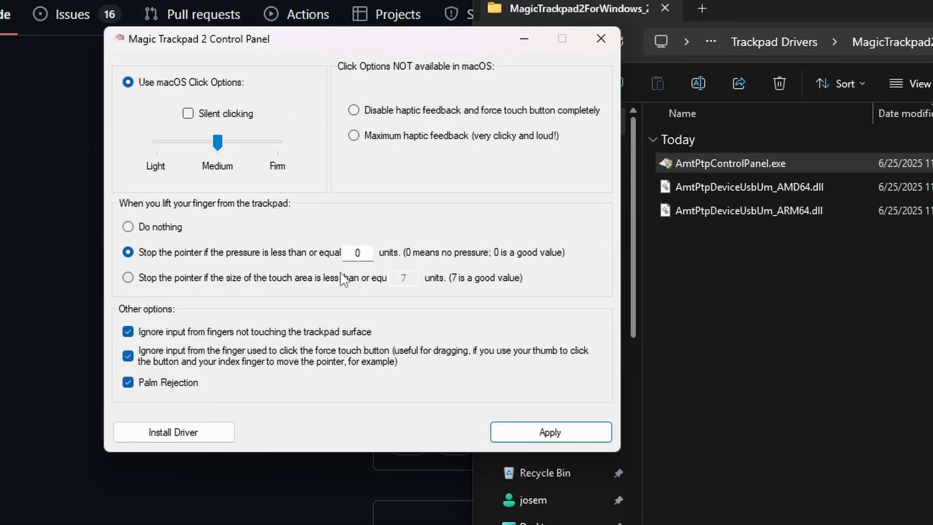
Run Install Driver in the Magic Trackpad 2 Control Panel
click(208, 435)
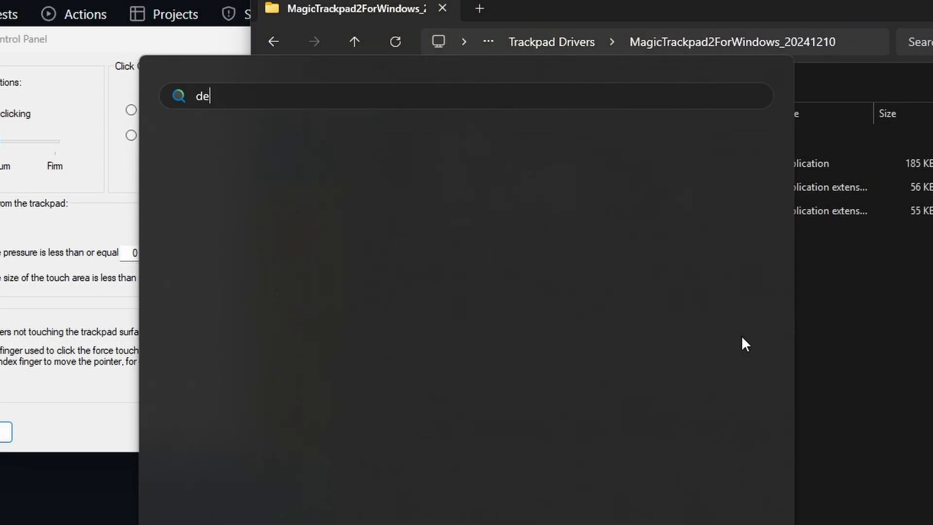
Open Device Manager and highlight the required instance path in the README
text(manager)
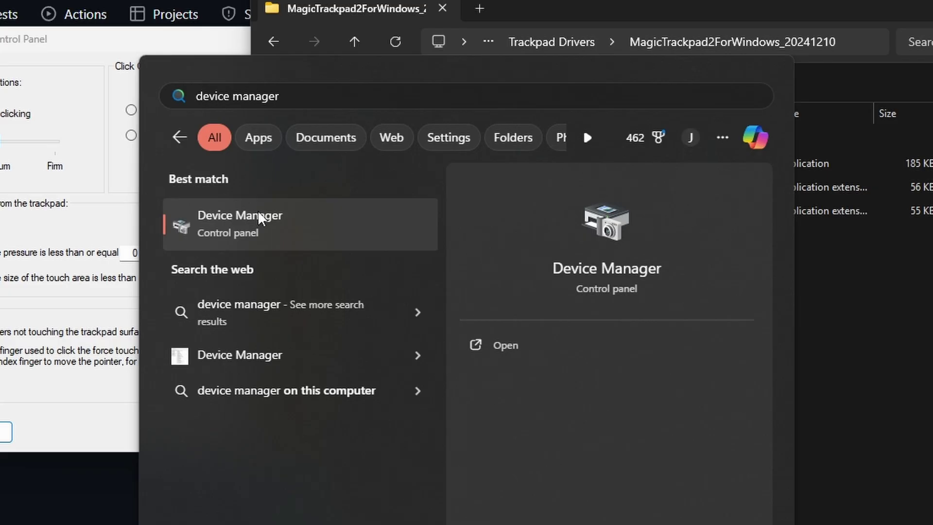
click(280, 507)
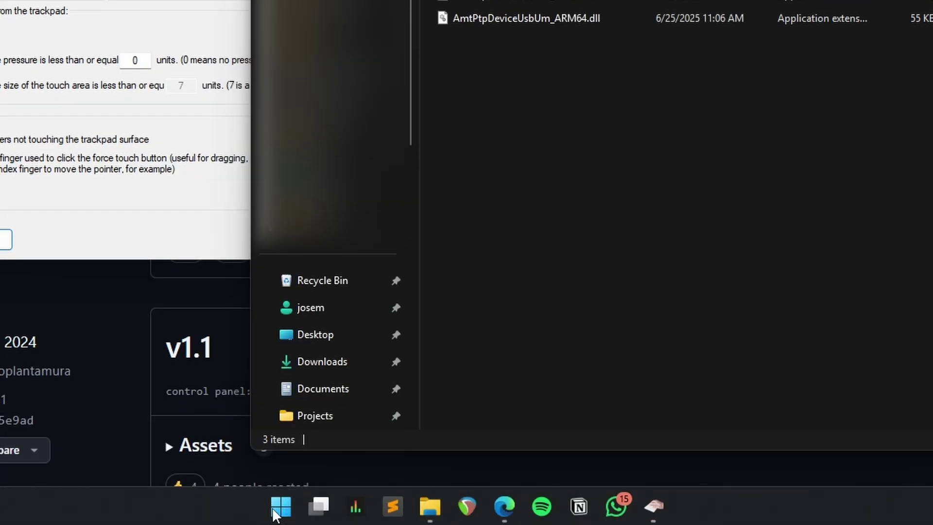
right_click(277, 511)
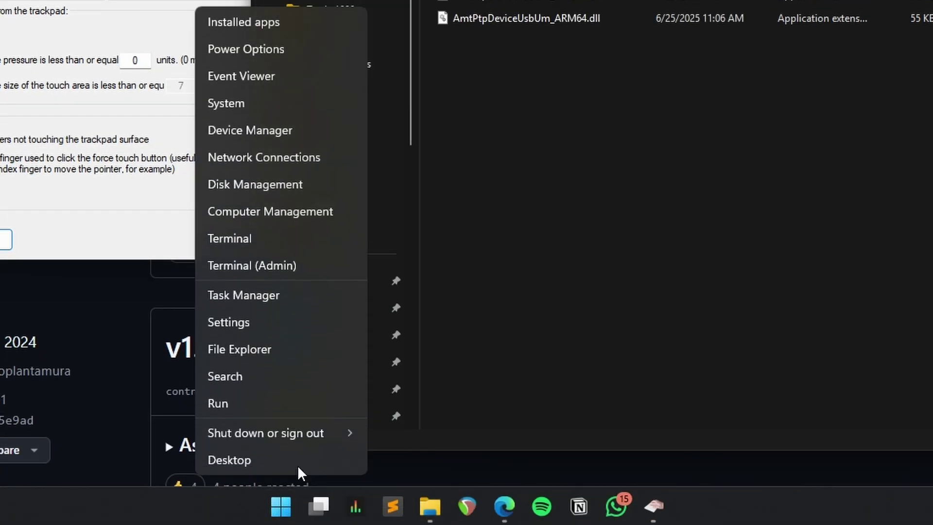
click(288, 130)
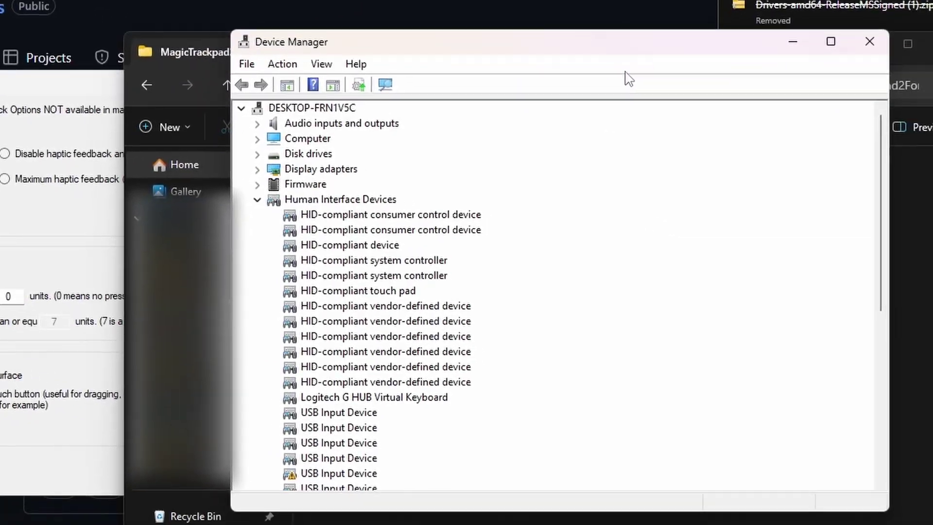
scroll(725, 235, down, 2)
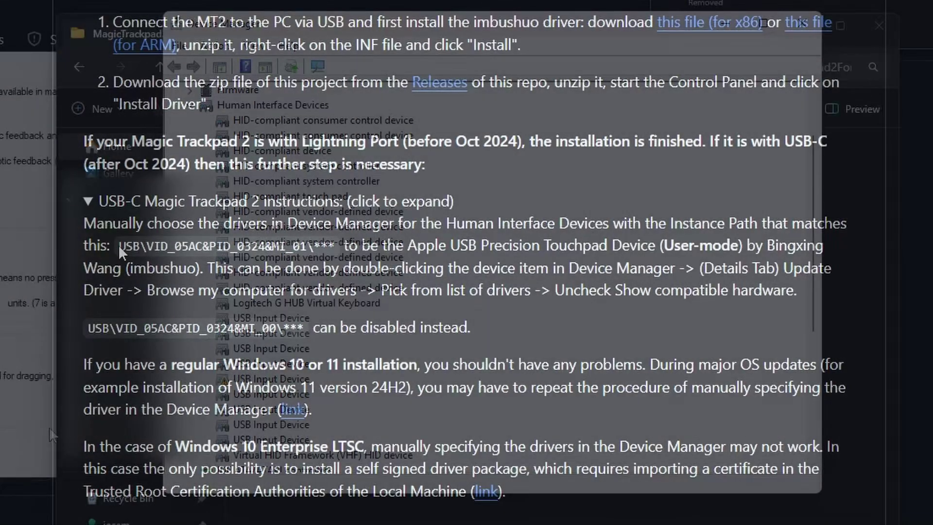
drag(119, 246, 338, 251)
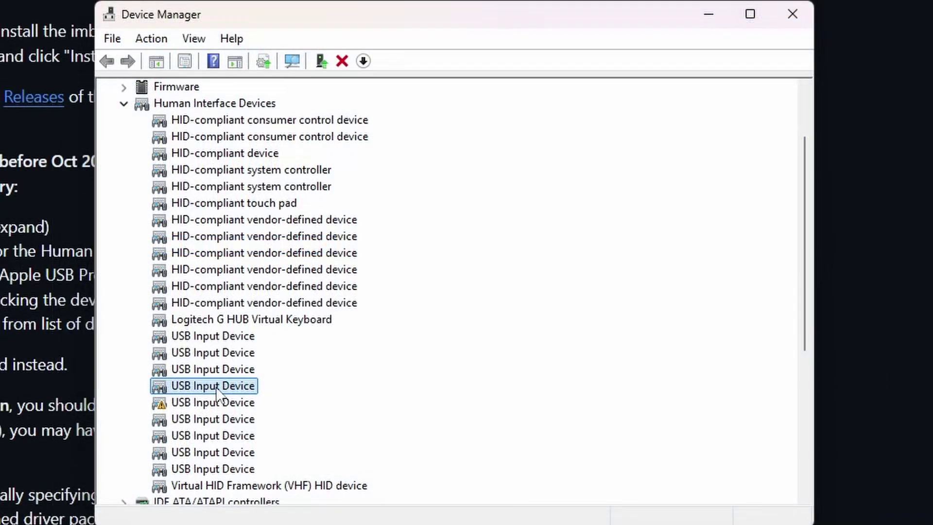
Confirm a USB Input Device's instance path is USB\VID_05AC&PID_0324&MI_01 and start updating its driver
right_click(217, 387)
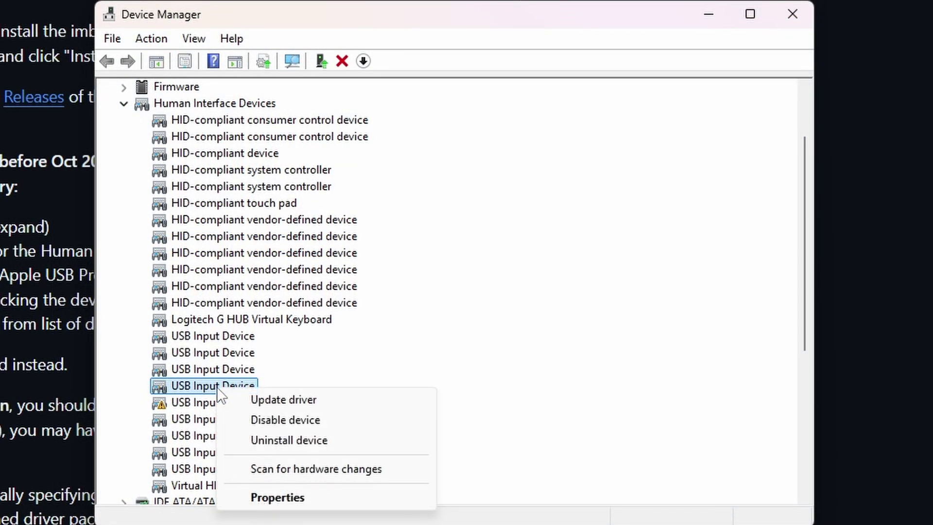
click(280, 497)
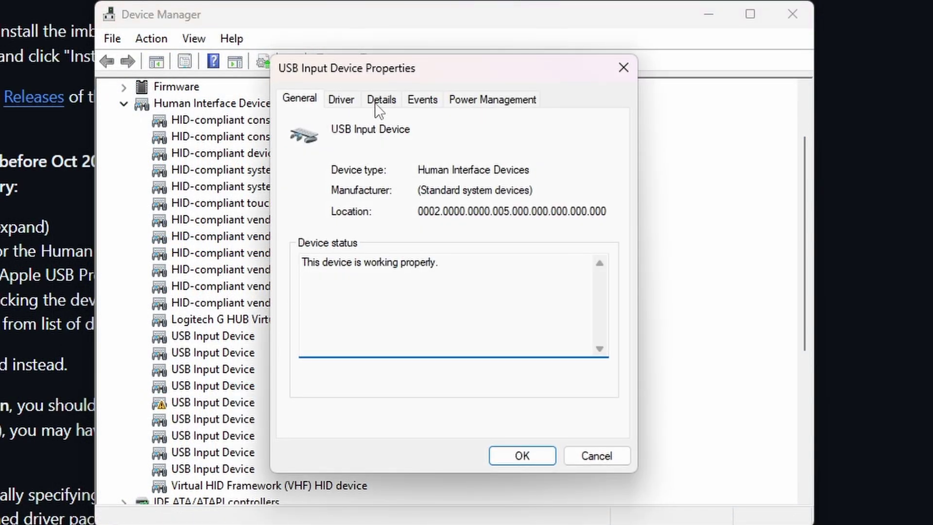
click(341, 100)
click(382, 99)
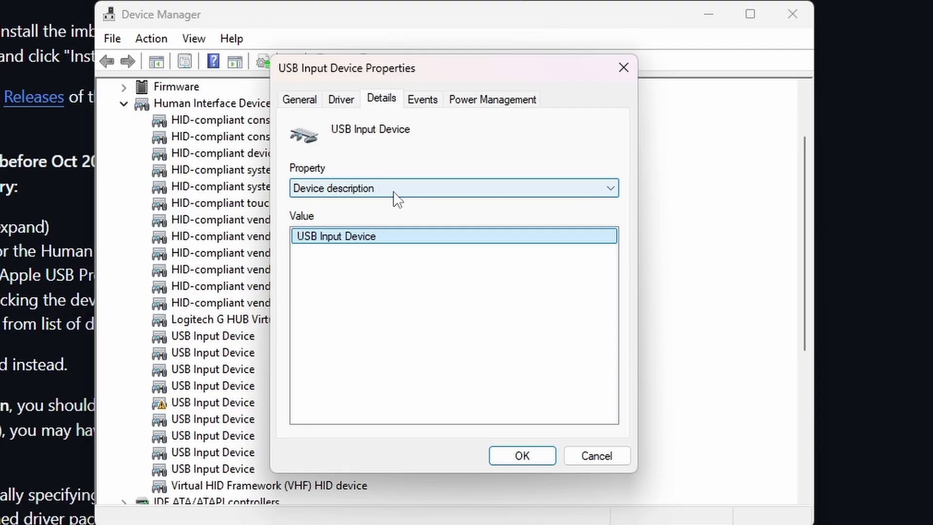
scroll(393, 191, down, 1)
click(393, 188)
click(395, 206)
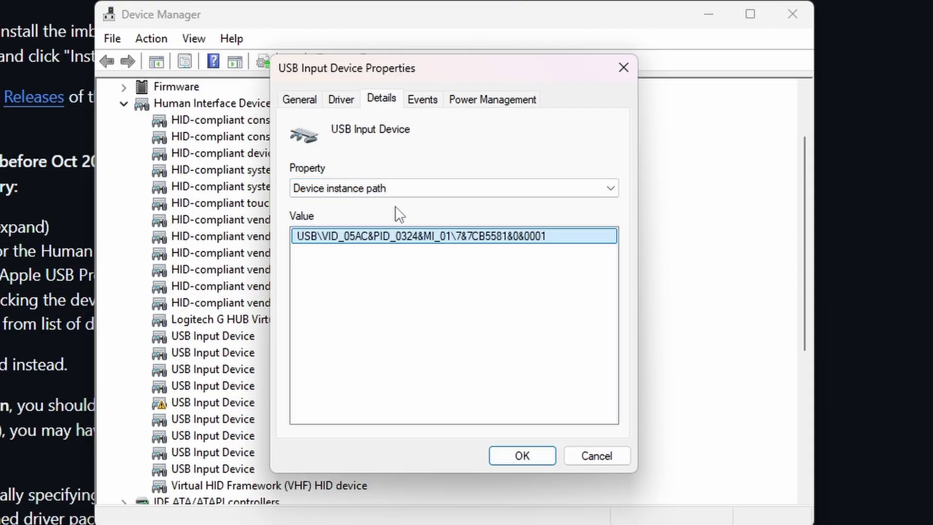
click(364, 236)
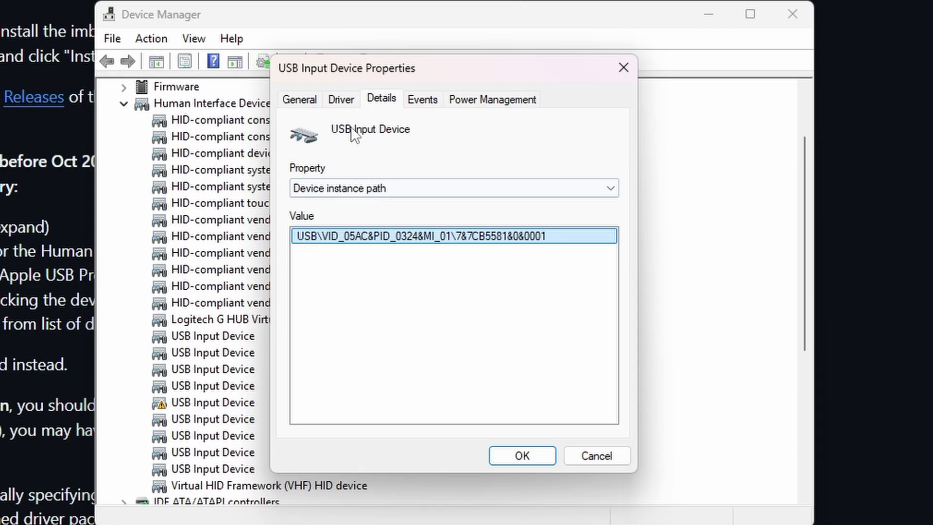
click(345, 101)
click(362, 304)
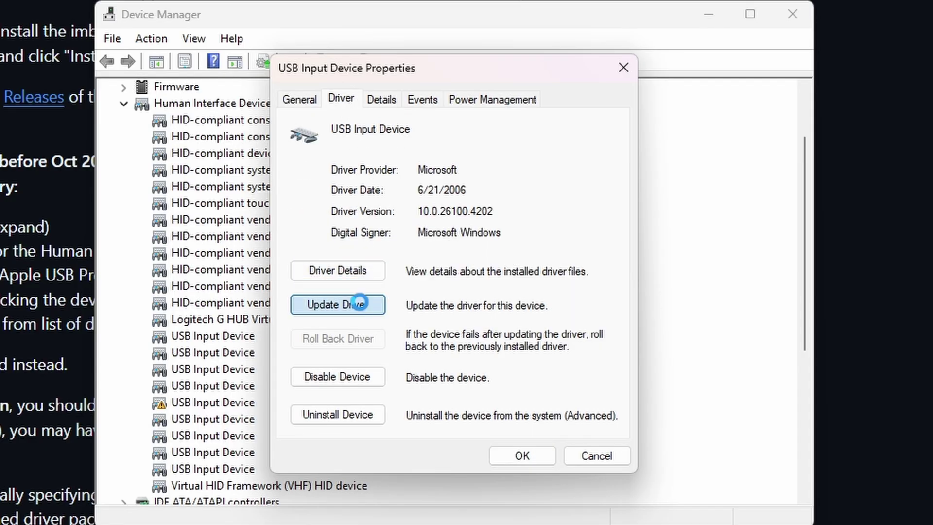
Choose to pick a driver manually, listing all drivers rather than only compatible ones
click(368, 305)
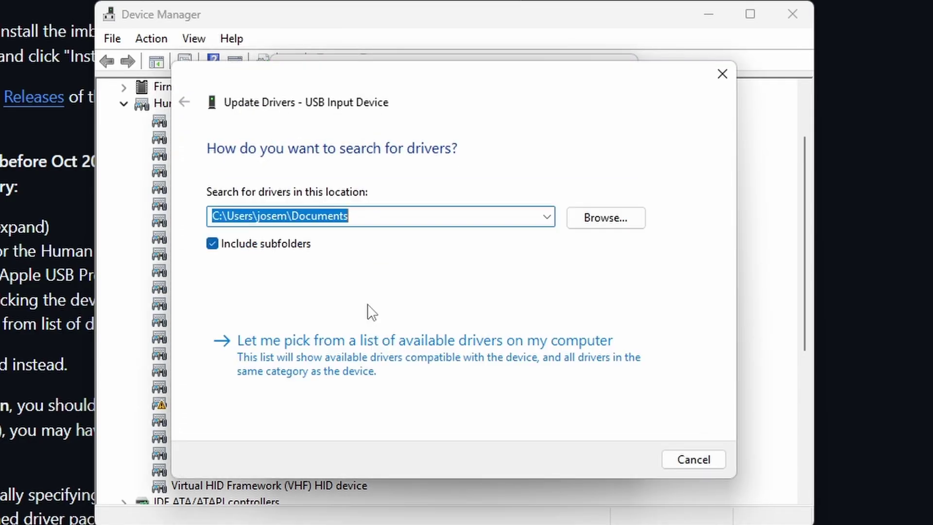
click(332, 358)
click(254, 258)
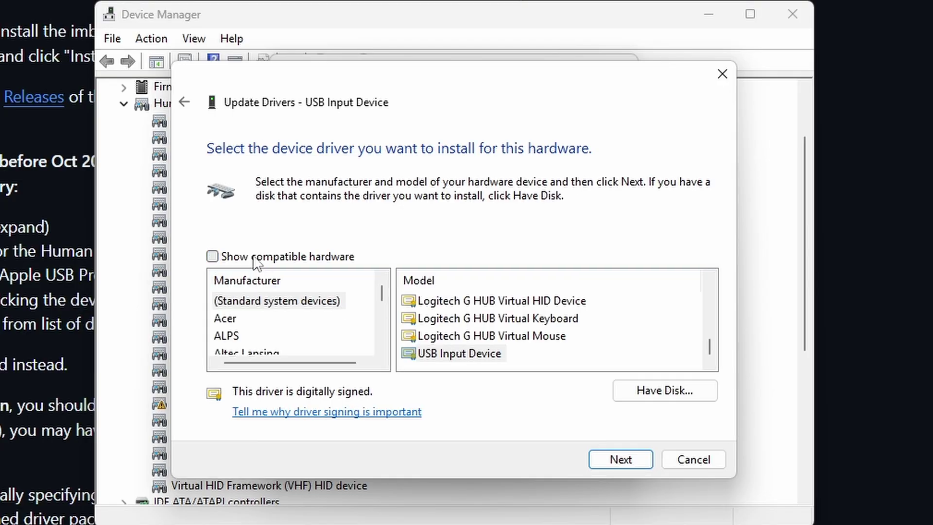
drag(284, 22, 549, 44)
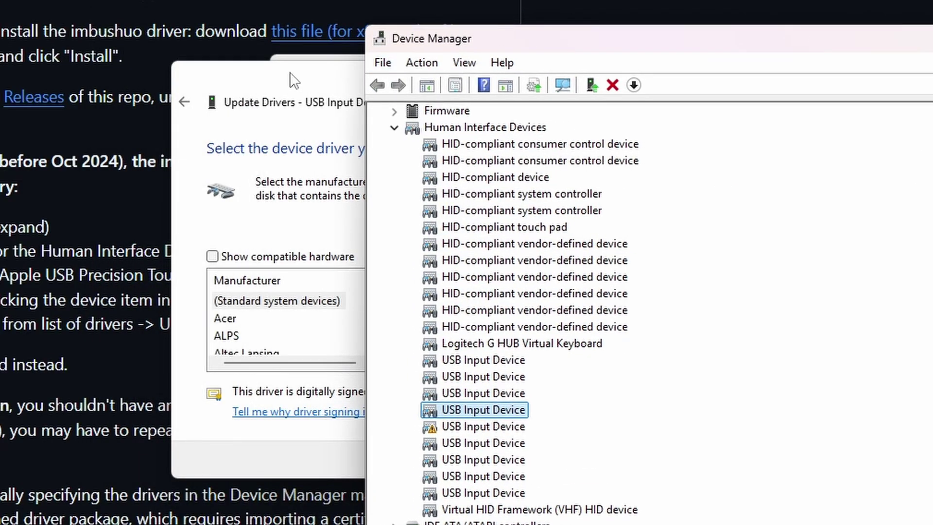
drag(289, 73, 466, 156)
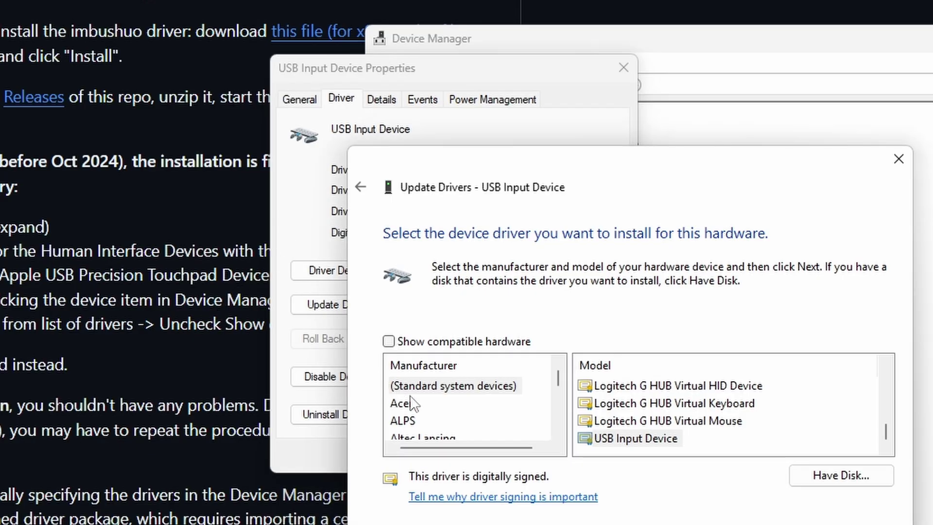
Select Bingxing Wang's Apple USB Precision Touchpad Device (User-mode) driver
scroll(423, 396, down, 1)
click(420, 404)
scroll(421, 408, down, 2)
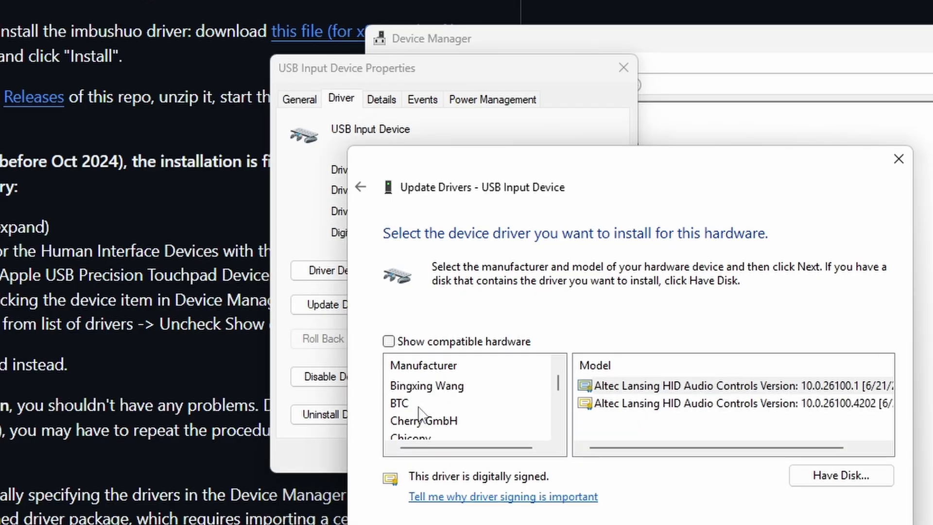
click(426, 386)
scroll(683, 408, down, 1)
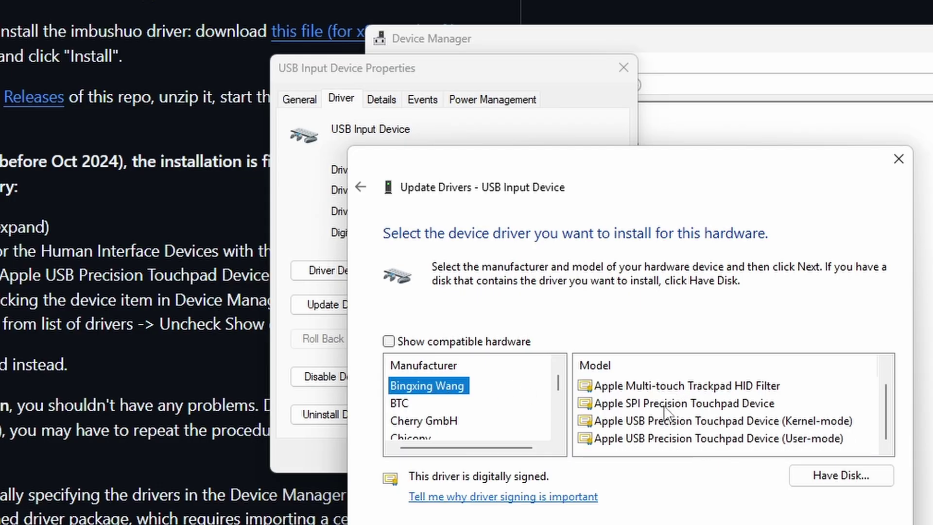
click(683, 438)
Check the driver name against the README, then install it and accept the unverified-driver warning
click(92, 343)
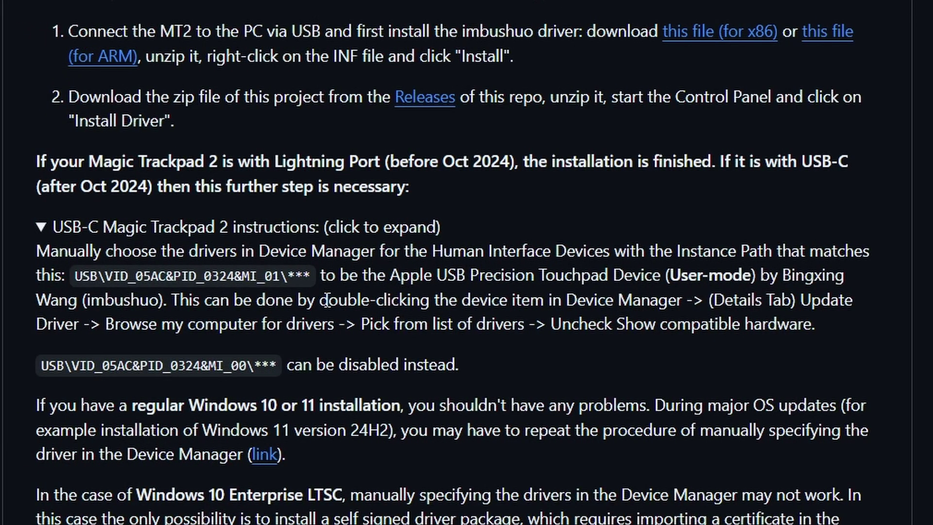
drag(394, 270, 761, 271)
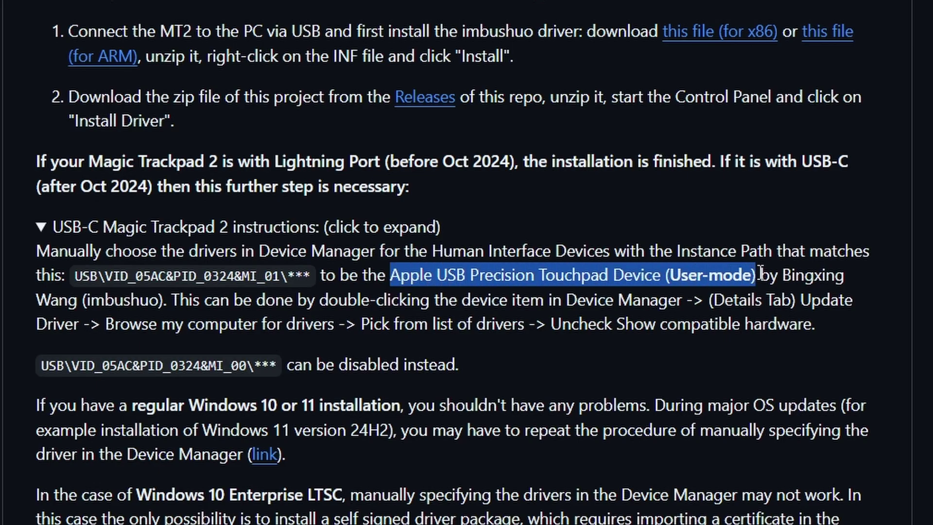
click(736, 286)
key(alt+Tab)
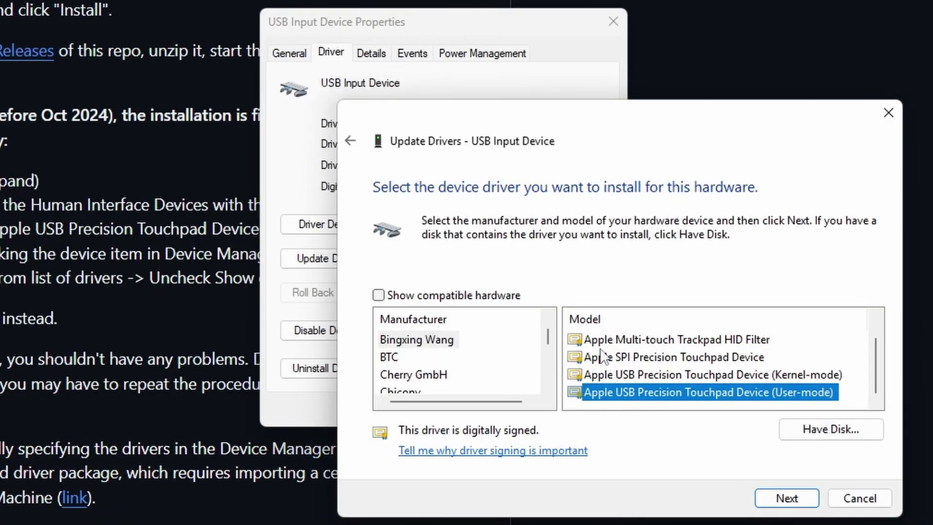
click(787, 501)
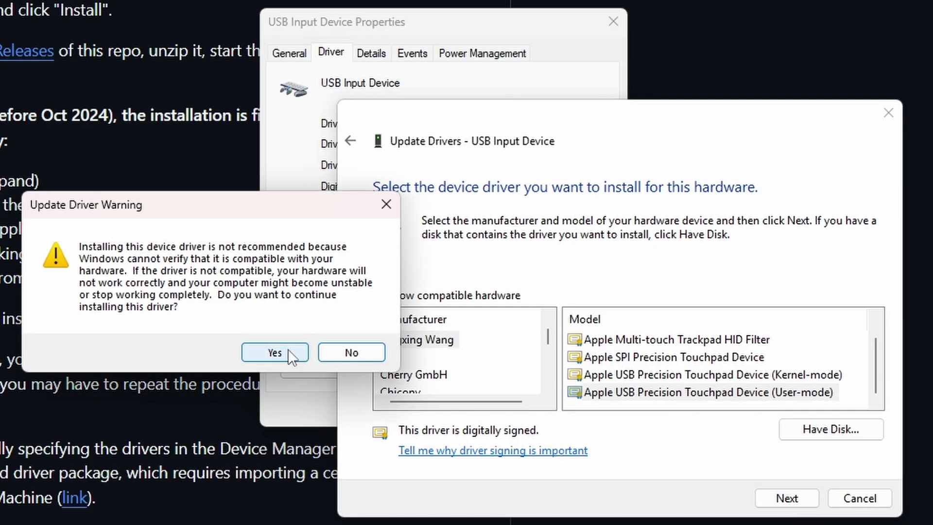
click(287, 351)
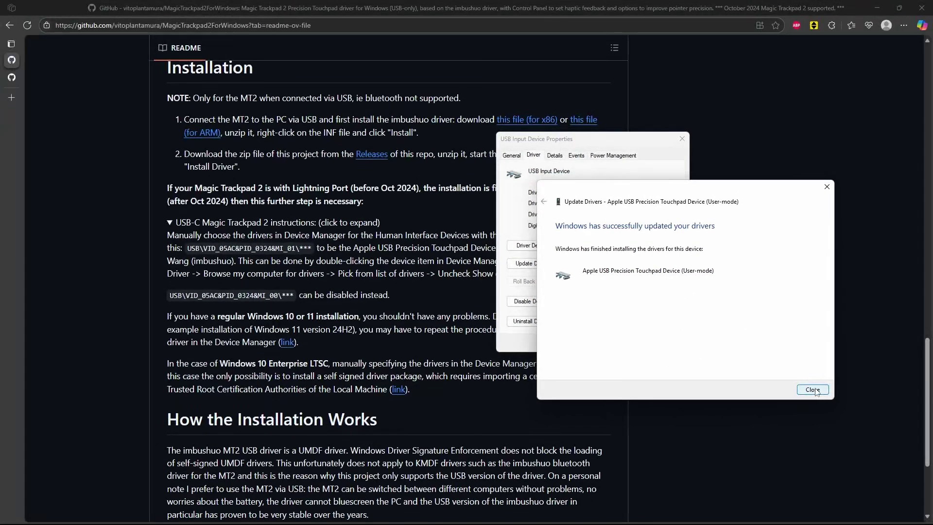
Close the completed Update Drivers wizard and bring up the Start menu for Settings
click(858, 498)
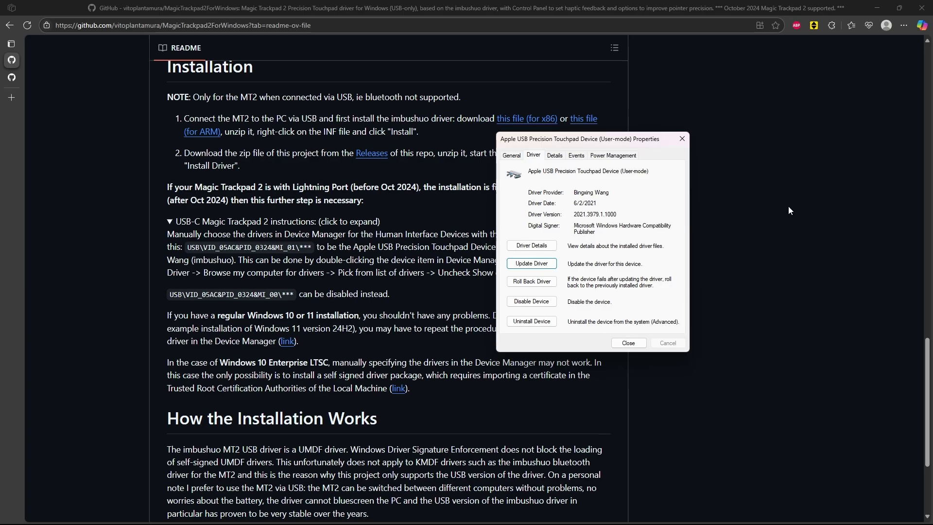
scroll(788, 210, up, 20)
scroll(788, 210, down, 3)
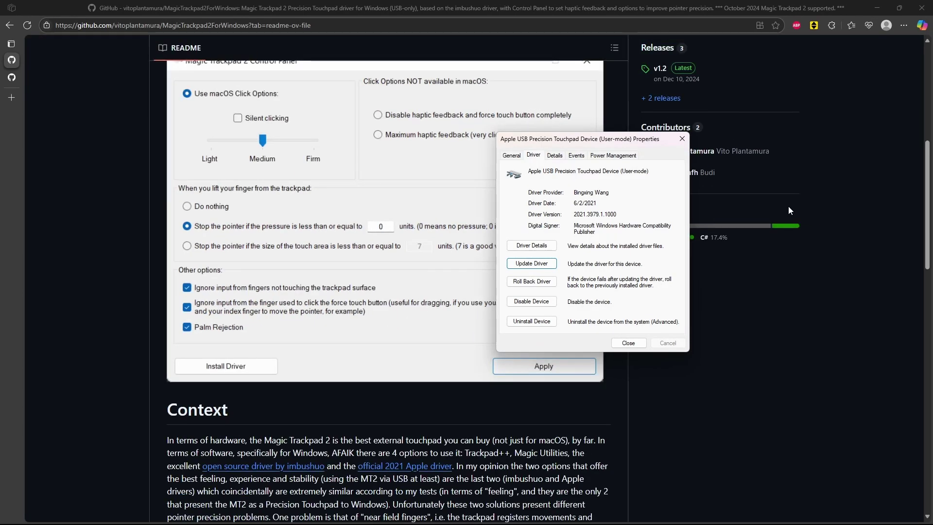
key(super)
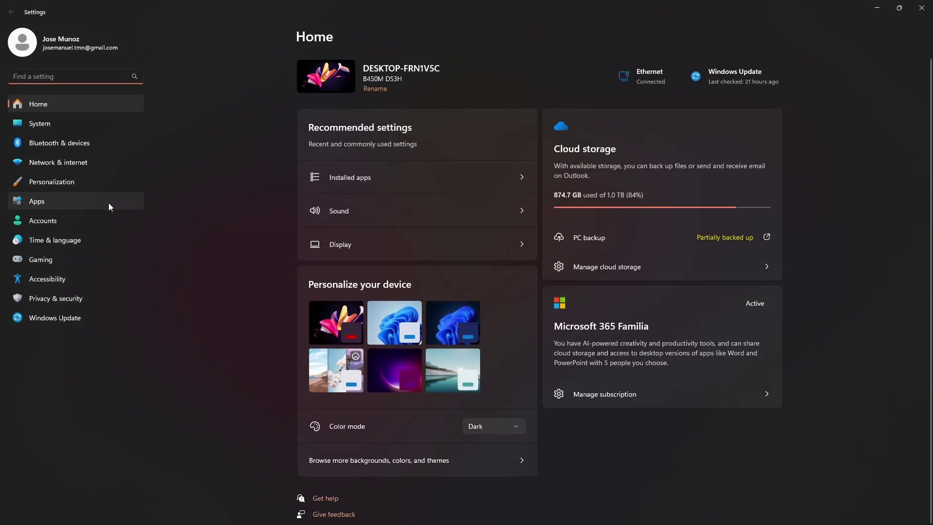
Raise the touchpad cursor speed slightly under Bluetooth & devices > Touchpad
click(85, 143)
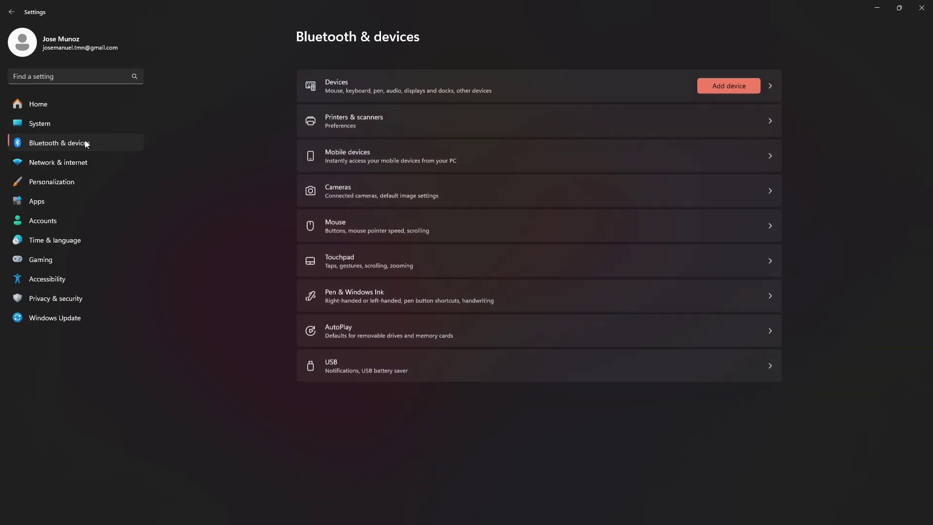
click(398, 253)
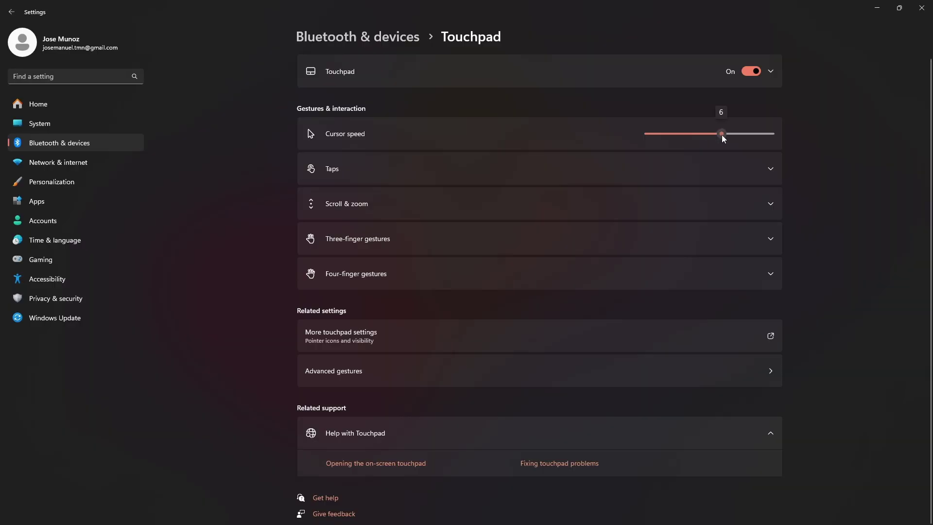
drag(723, 138, 728, 135)
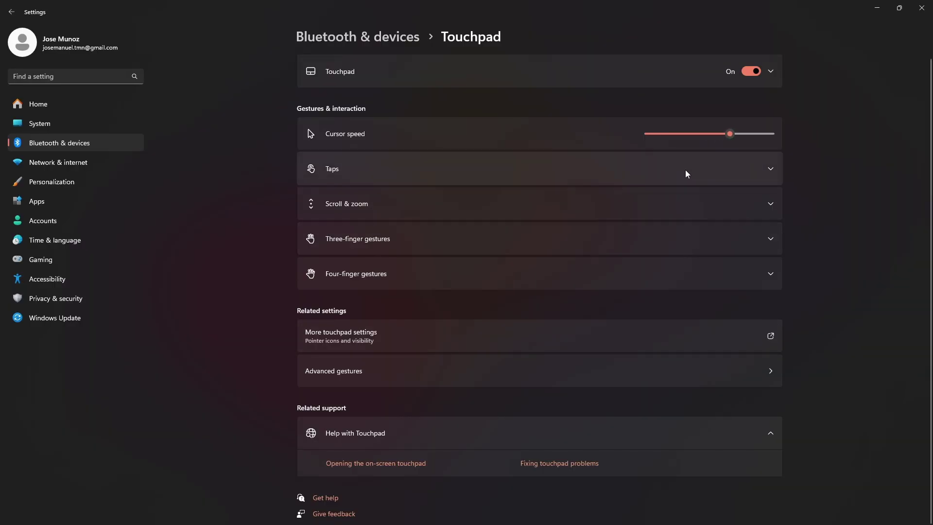
Expand Scroll & zoom and the three- and four-finger gesture sections, then open Advanced gestures
click(707, 212)
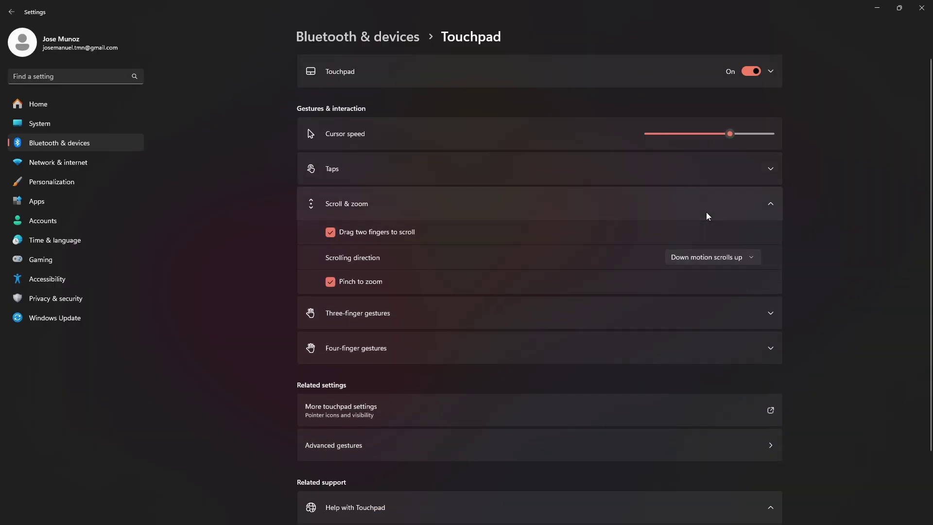
scroll(694, 321, down, 2)
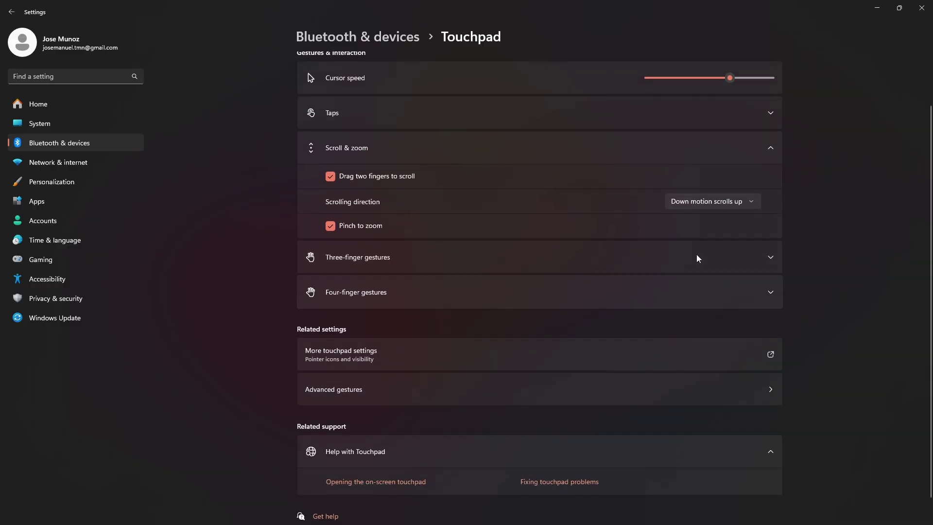
click(698, 265)
scroll(698, 265, down, 2)
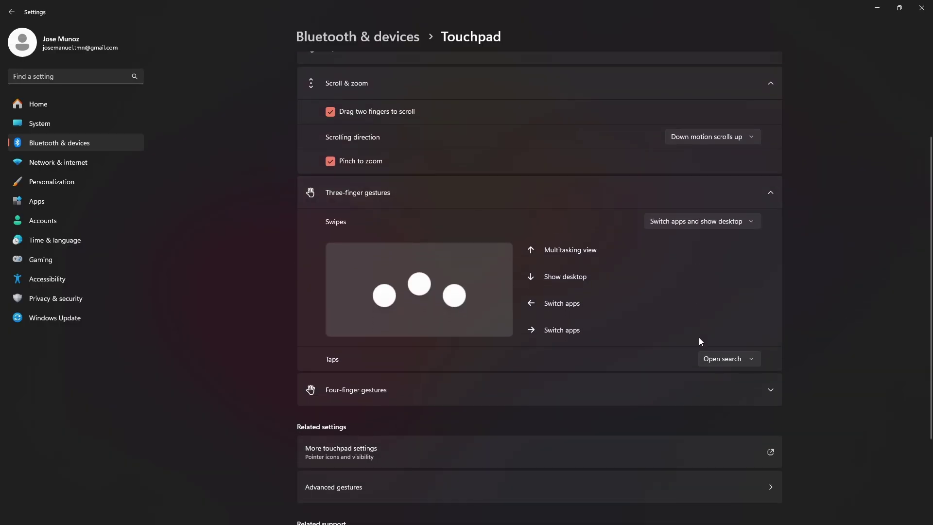
click(701, 388)
scroll(701, 388, down, 2)
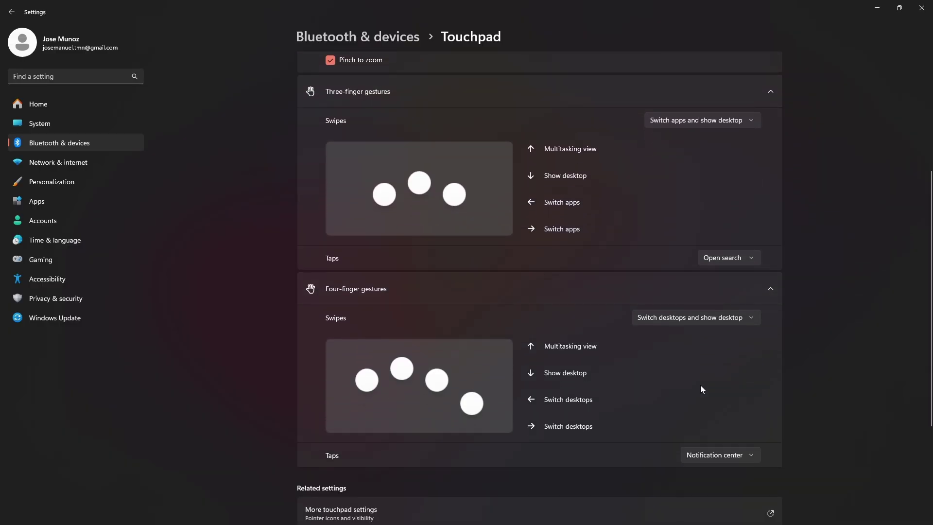
scroll(701, 388, down, 3)
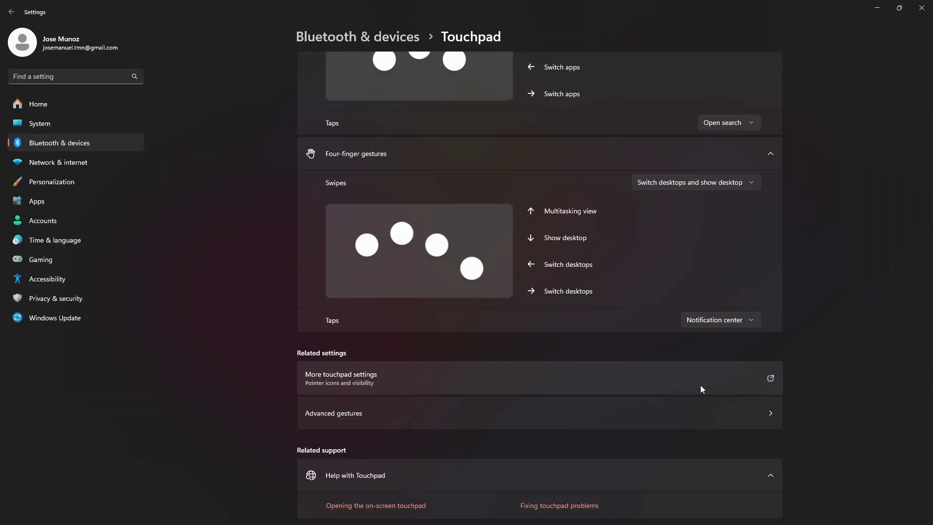
scroll(701, 389, down, 1)
click(720, 402)
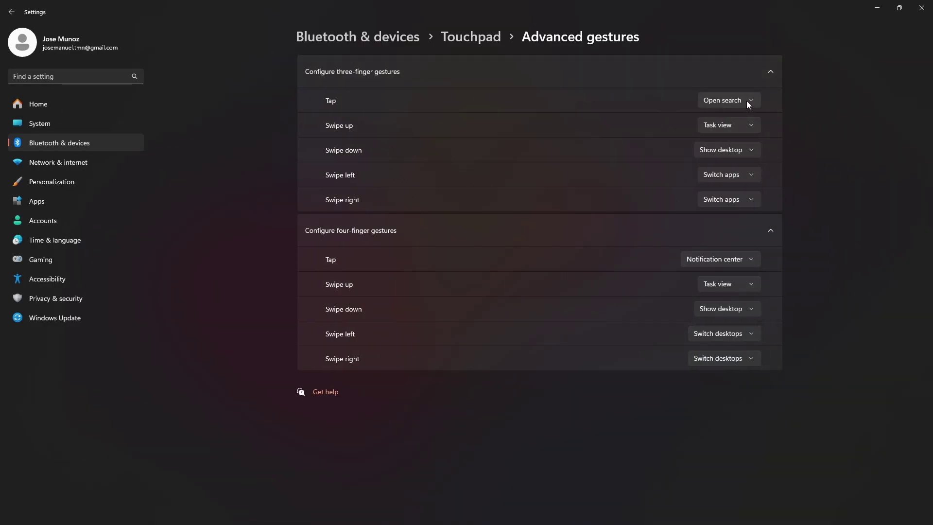
Choose a new action for the three-finger tap in Advanced gestures
key(super+s)
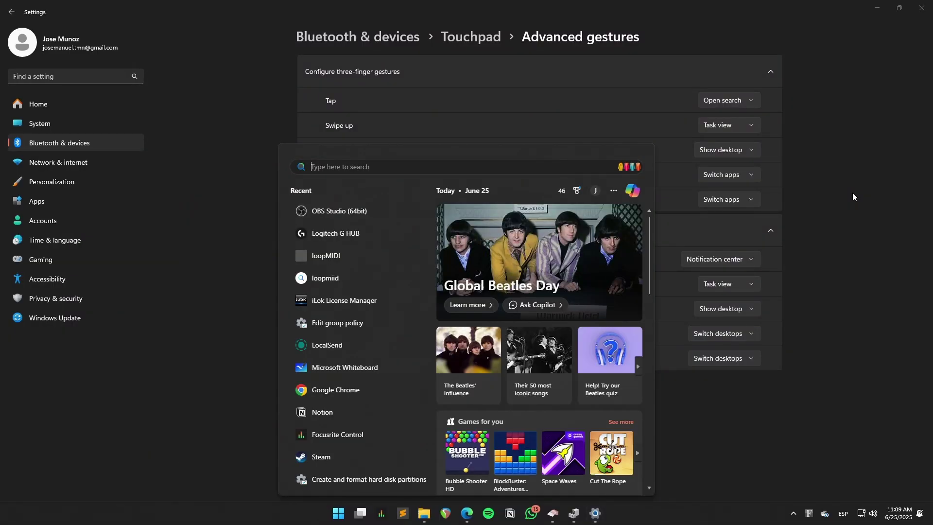
key(Escape)
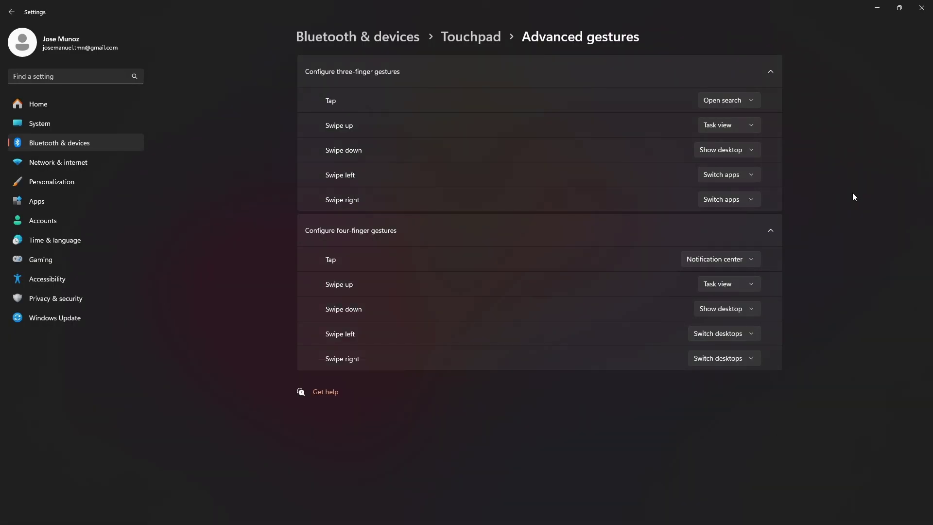
key(super+n)
key(super+n)
click(754, 100)
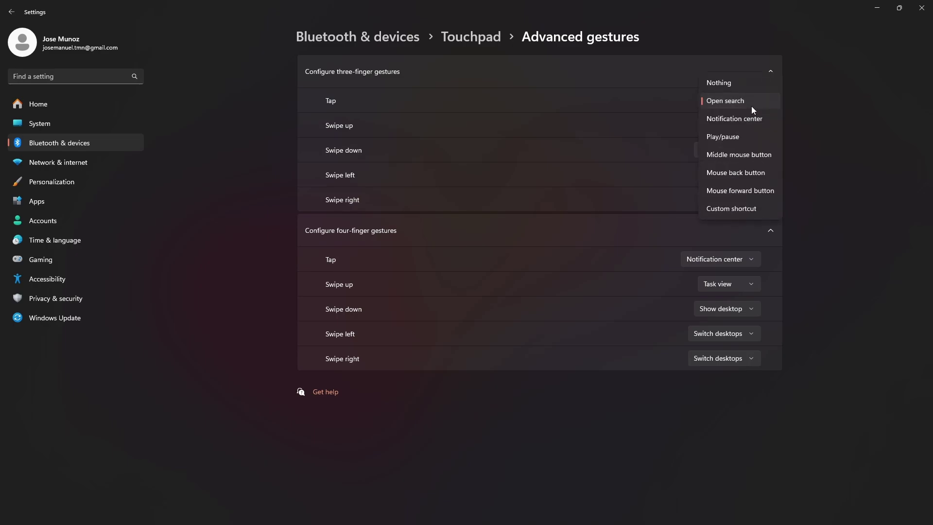
click(744, 209)
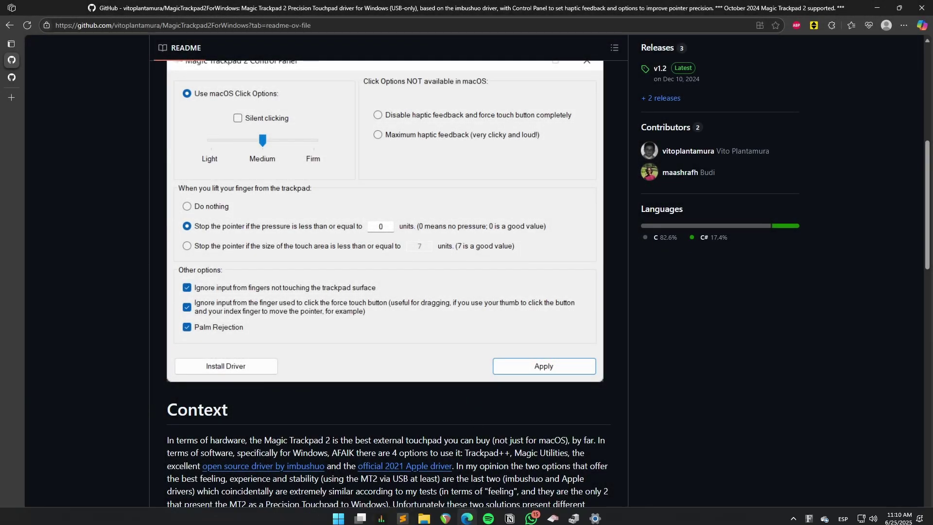
Bring up the Magic Trackpad 2 Control Panel window from its taskbar icon
click(554, 518)
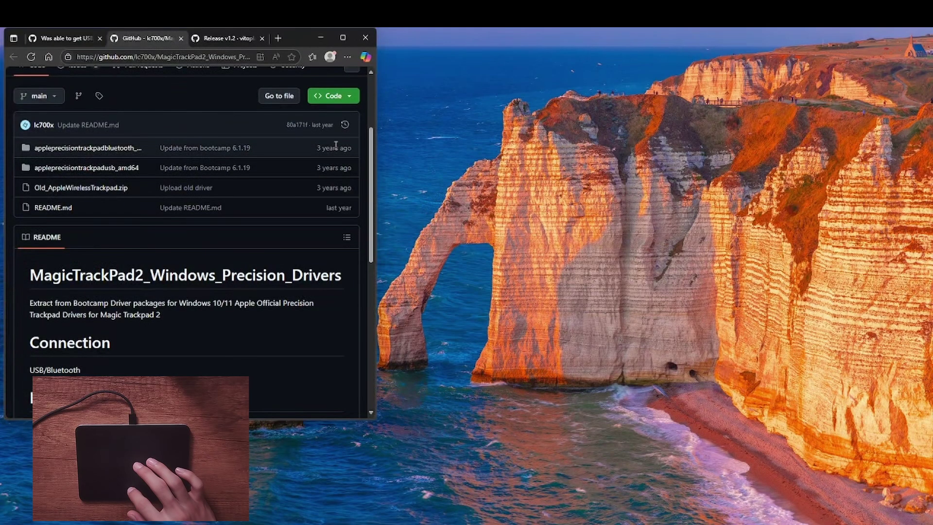
Maximize the browser and download ApplePrecisionTrackpad_amd64.zip from the AMD64 drivers release 1.0
click(343, 38)
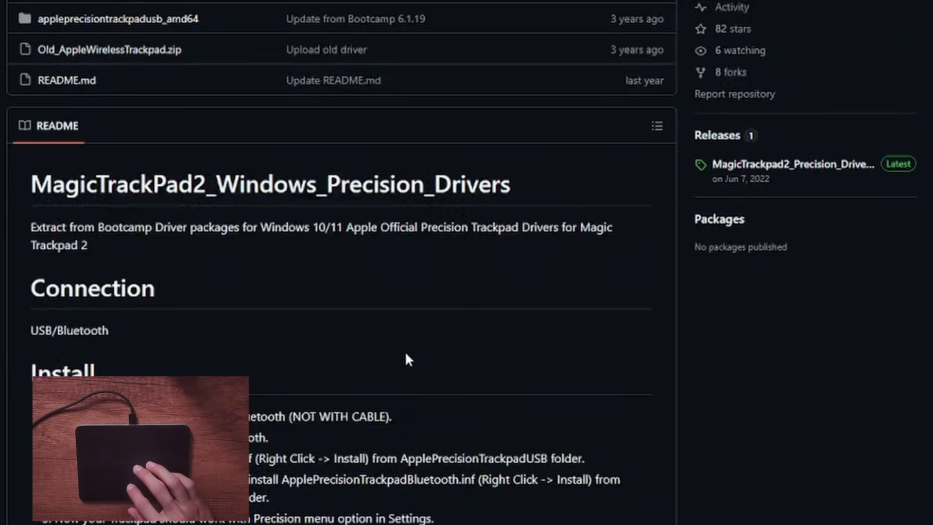
click(789, 165)
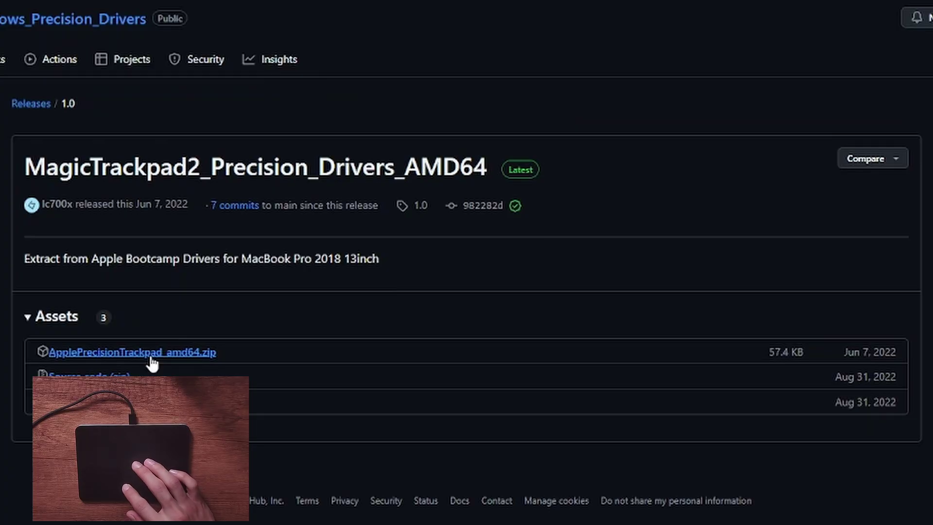
click(151, 355)
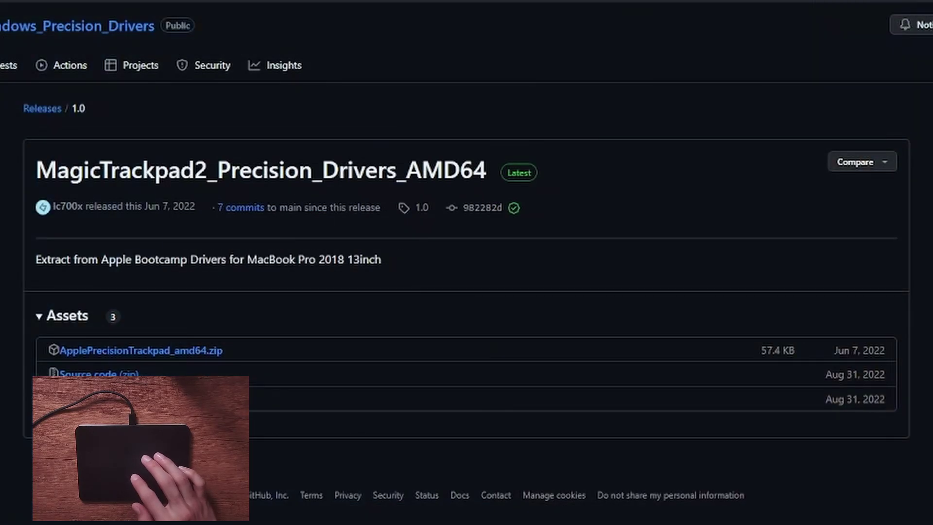
In the Magic Trackpad Explorer window, extract ApplePrecisionTrackpad_amd64.zip to the suggested folder
key(super+Tab)
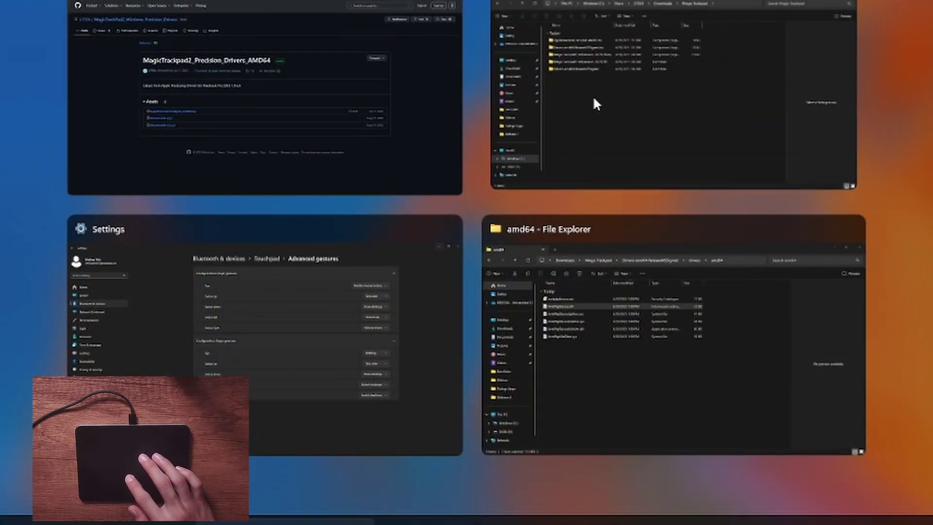
click(596, 103)
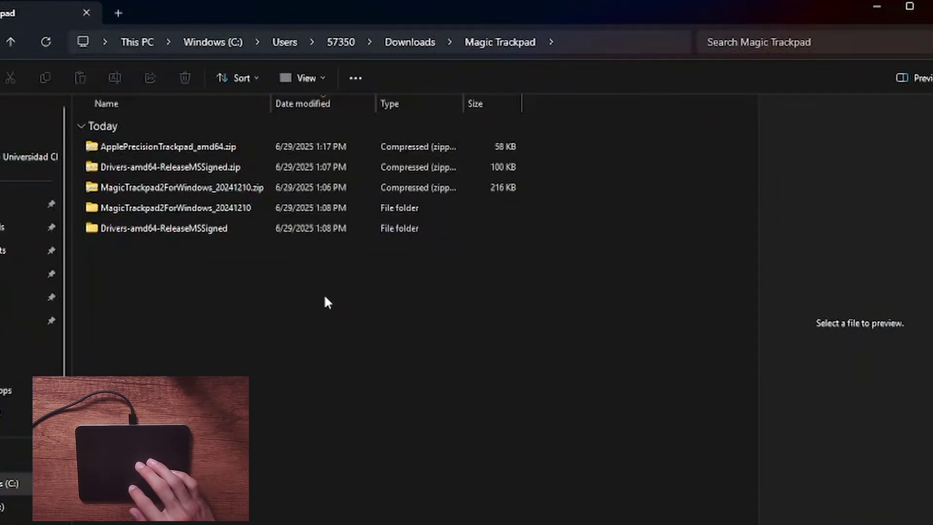
click(191, 152)
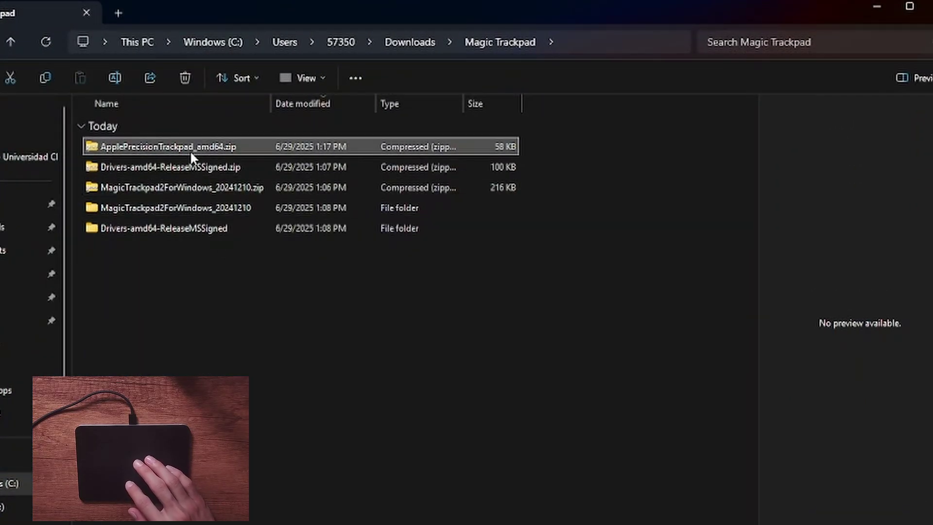
right_click(191, 150)
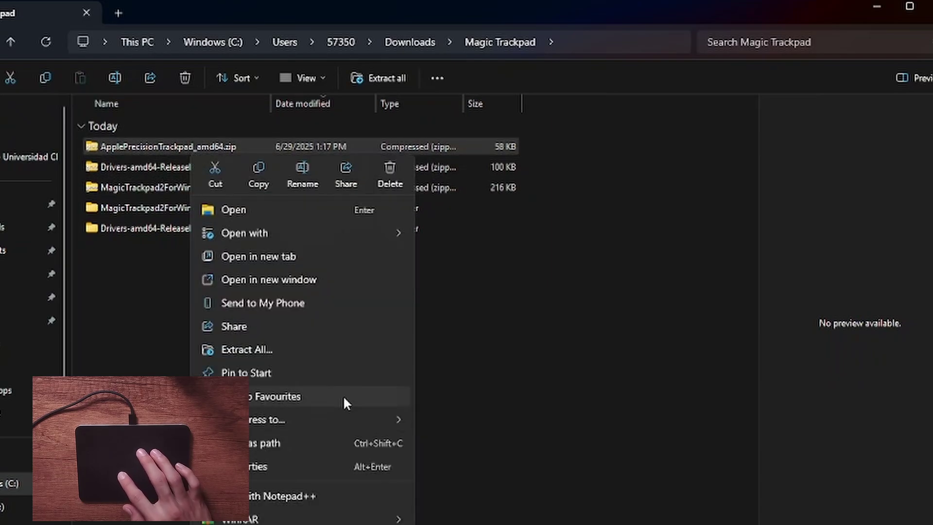
click(328, 348)
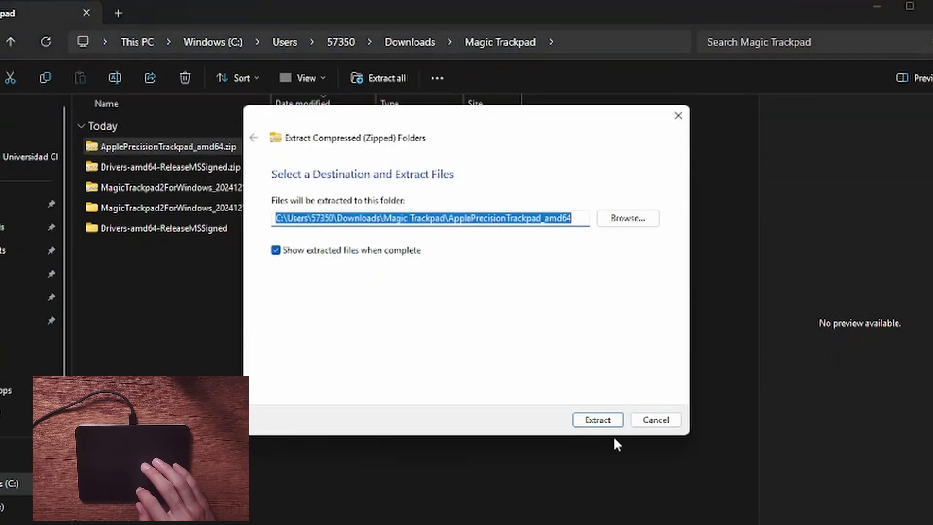
click(598, 420)
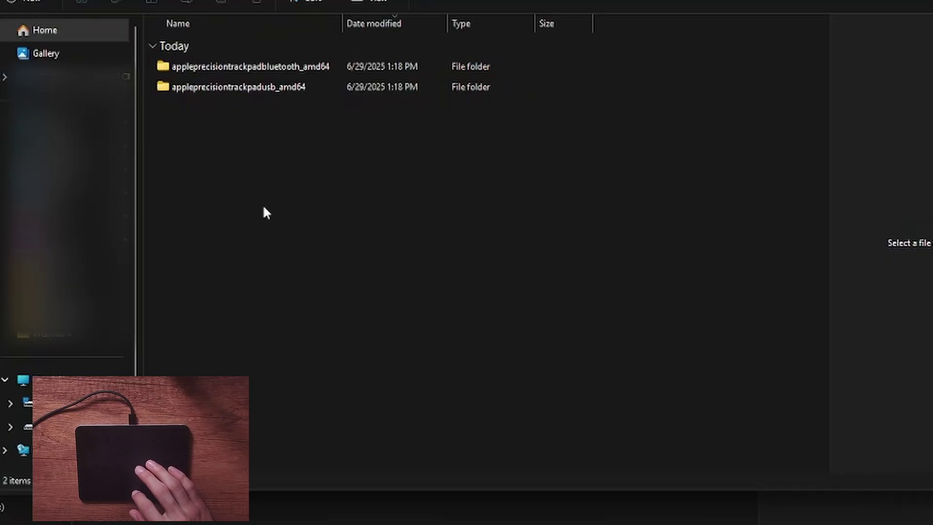
click(251, 68)
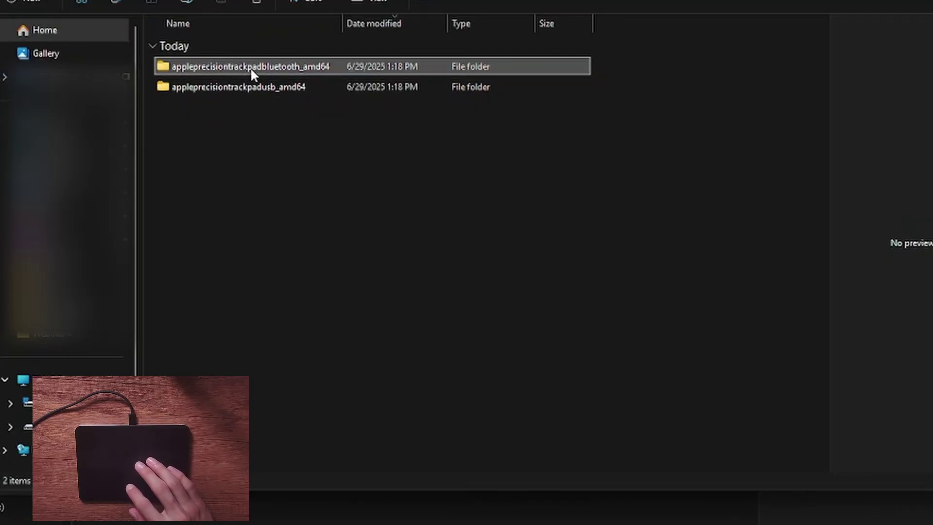
Install ApplePrecisionTrackpadBluetooth.inf from the bluetooth folder, allowing it past the security warning
double_click(297, 72)
click(296, 71)
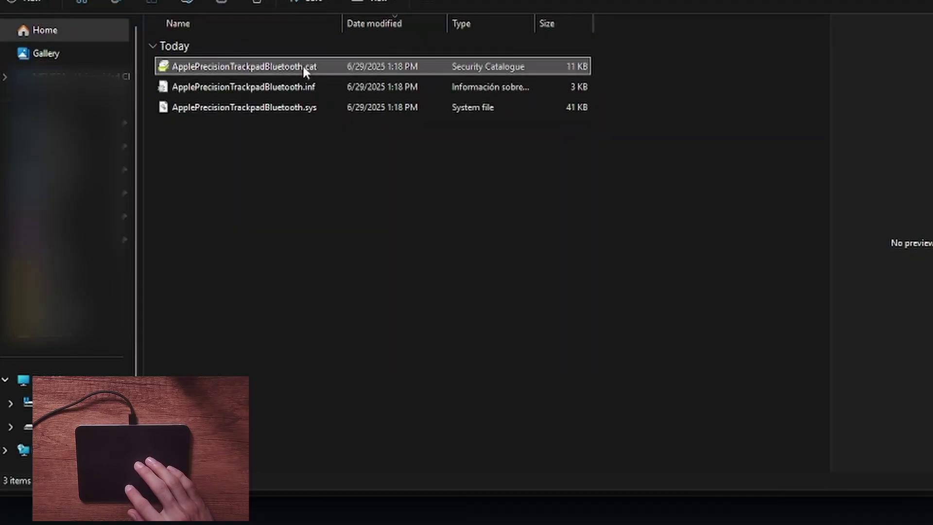
click(275, 88)
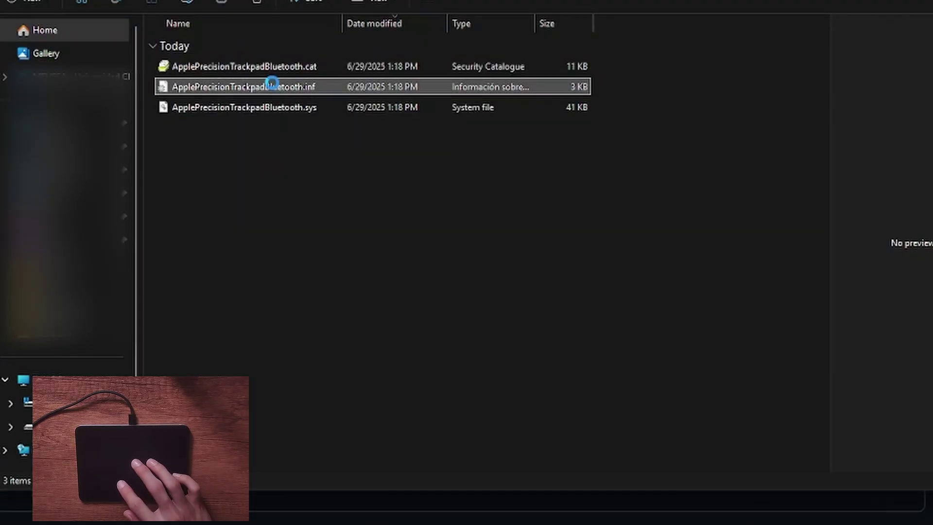
right_click(273, 88)
click(374, 142)
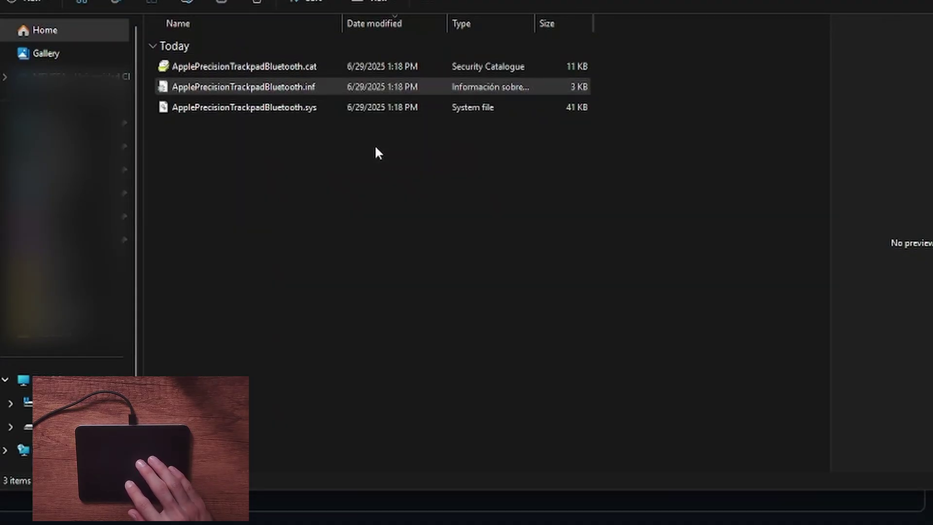
click(578, 221)
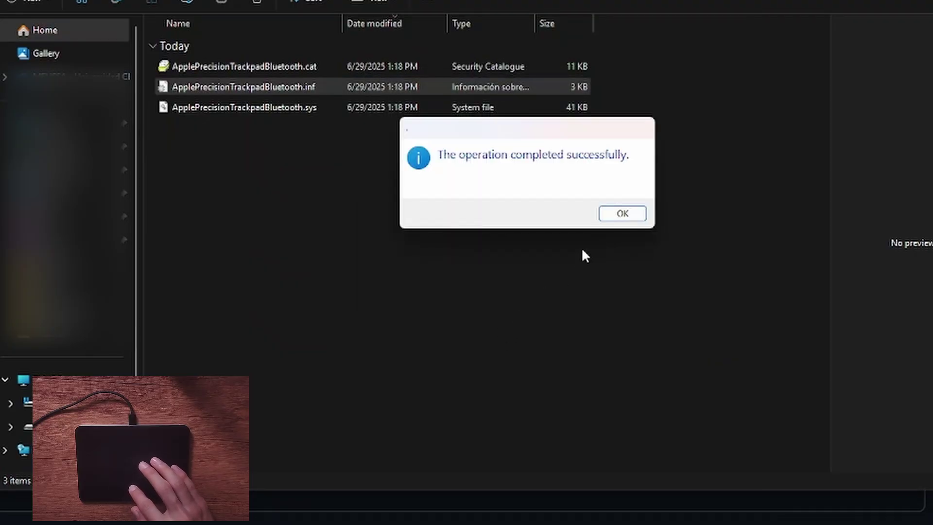
click(620, 214)
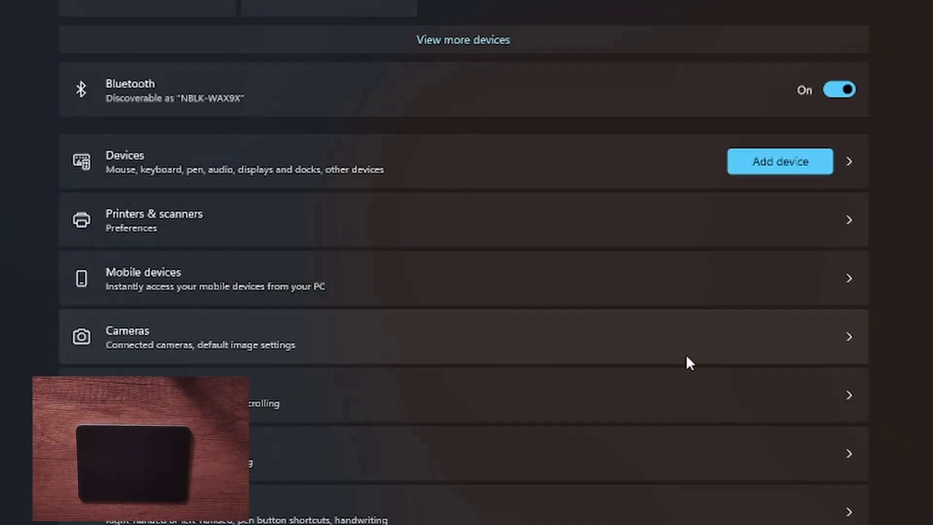
Add the Magic Trackpad as a Bluetooth device and close the dialog once it connects
scroll(686, 354, up, 3)
click(367, 38)
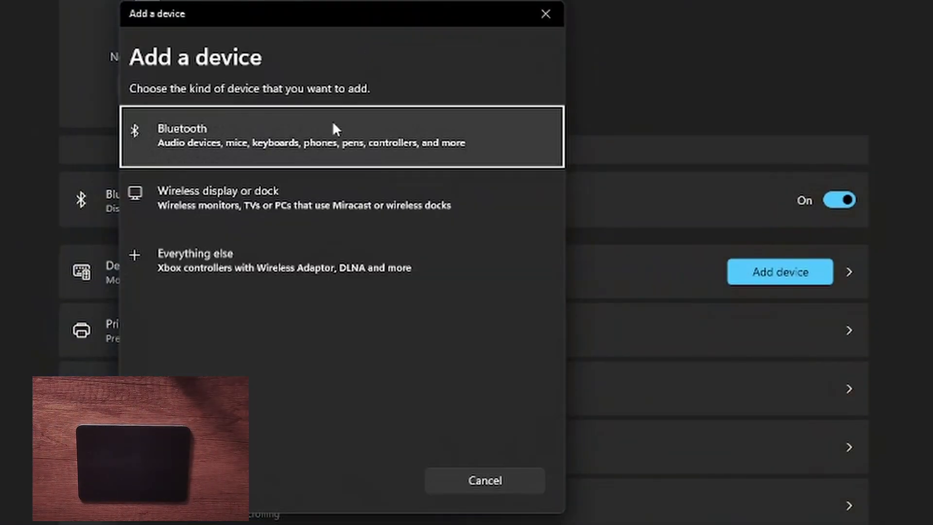
click(328, 132)
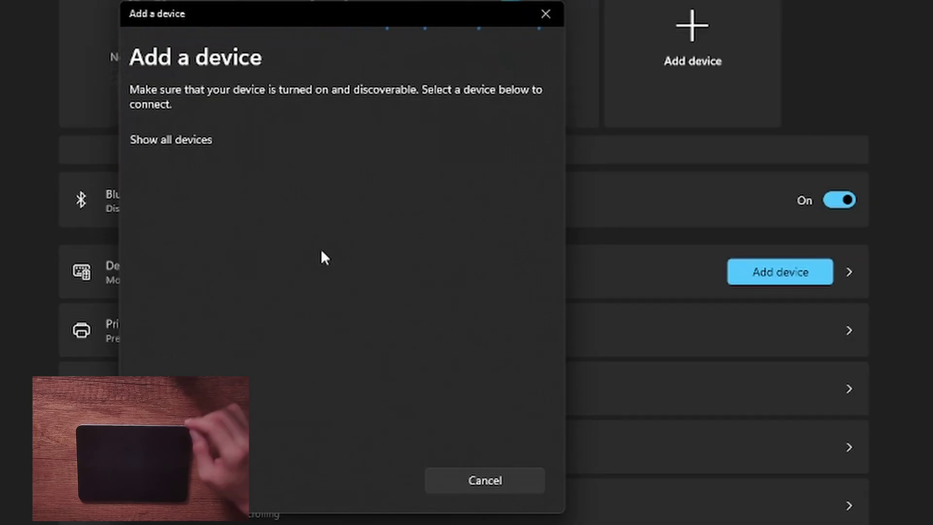
drag(278, 13, 386, 11)
click(340, 137)
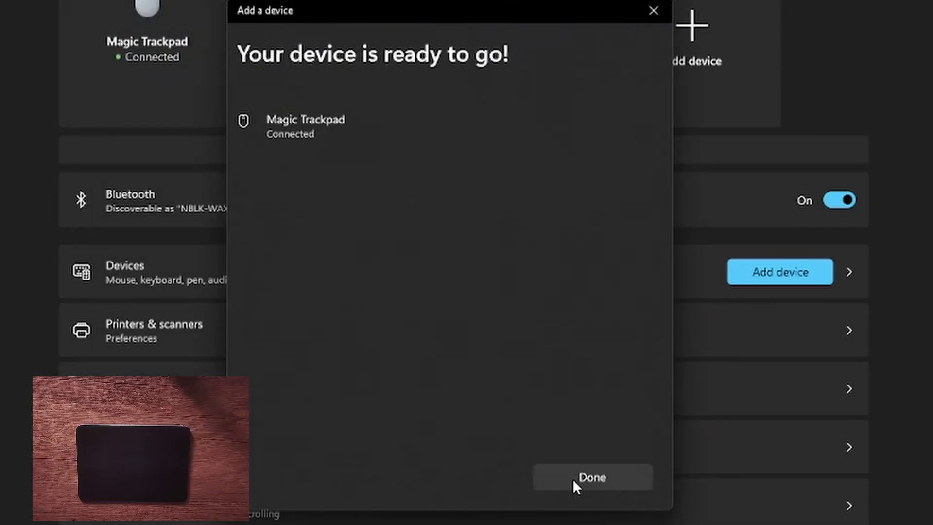
click(575, 482)
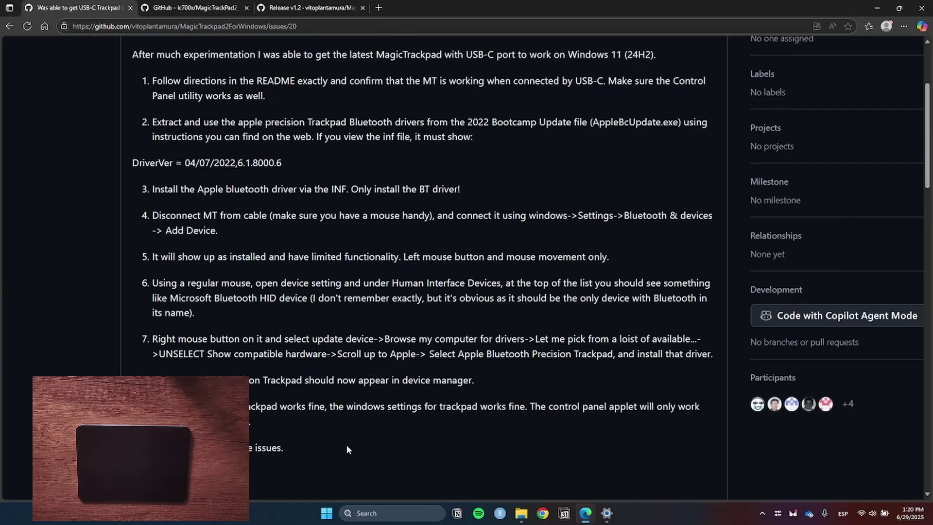
Open Device Manager from the Start button's quick-access menu
right_click(327, 513)
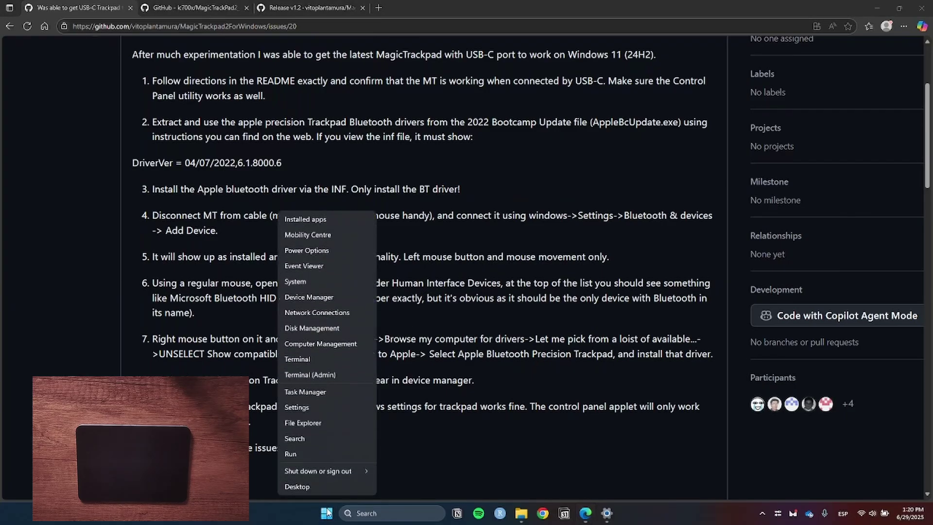
click(332, 300)
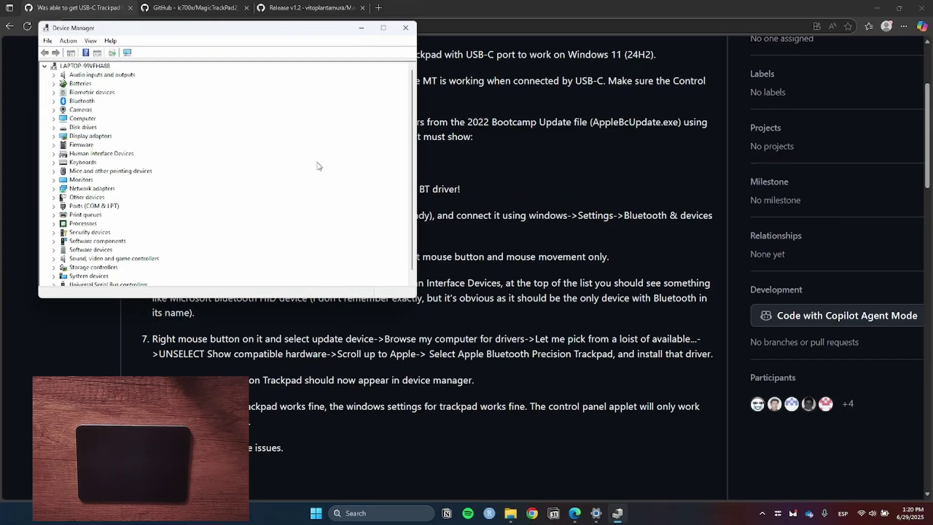
drag(276, 28, 370, 88)
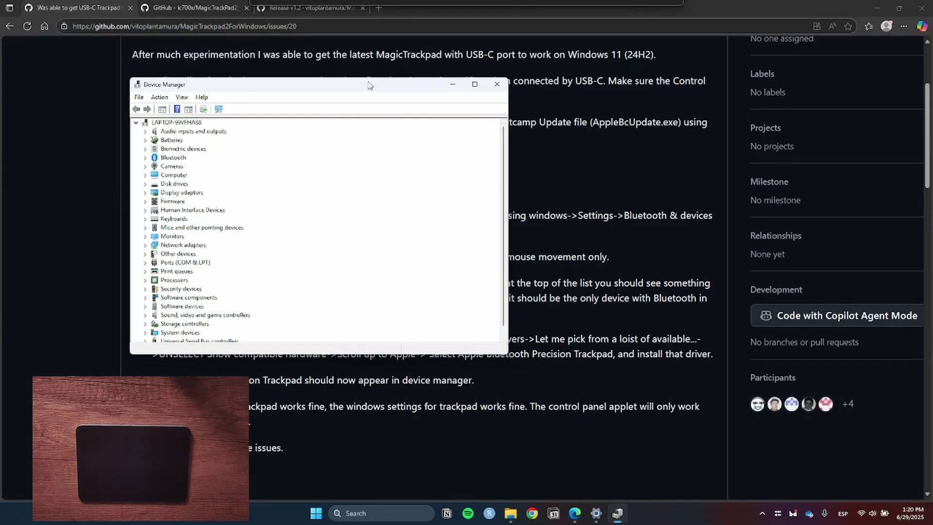
Expand Human Interface Devices and open the Bluetooth HID Device's properties
click(195, 214)
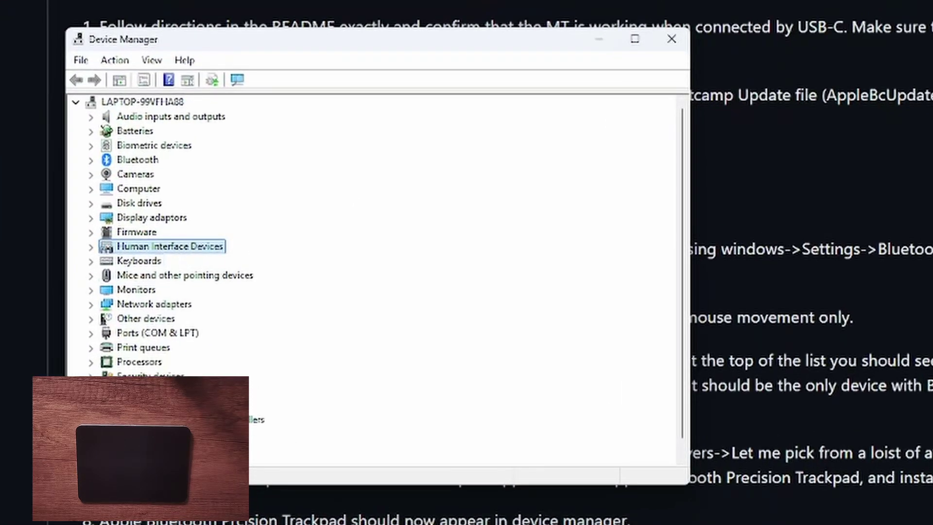
key(Right)
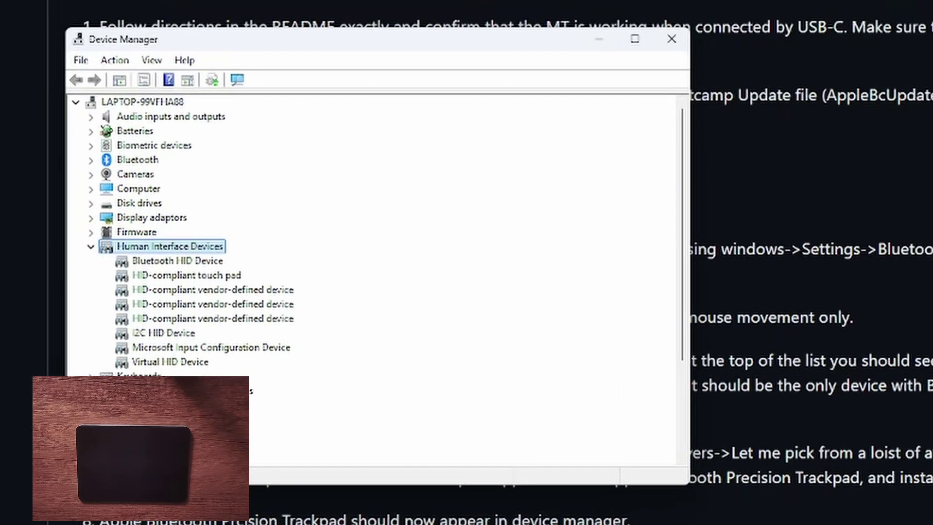
key(Down)
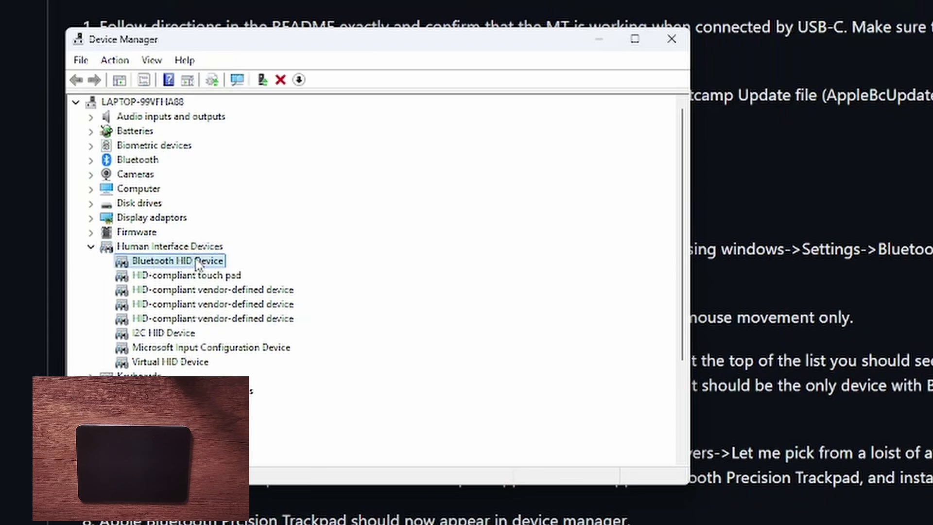
right_click(196, 265)
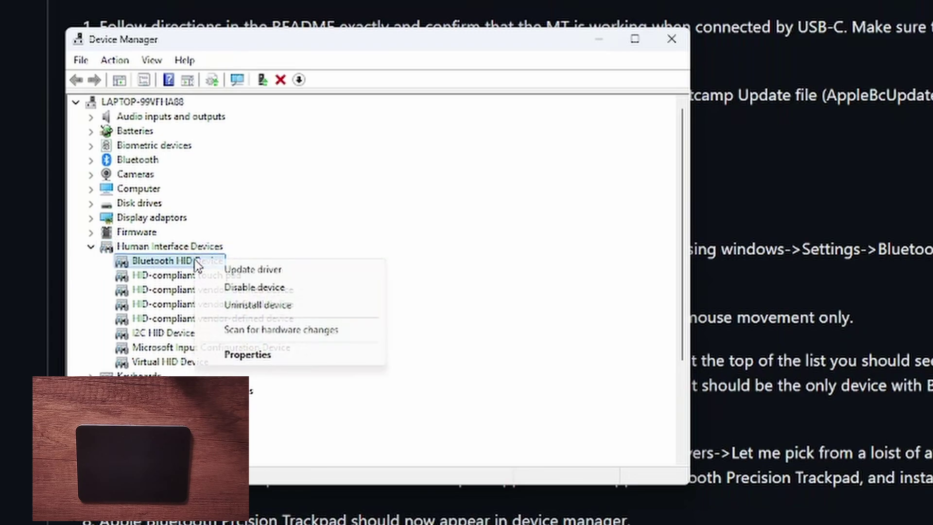
click(248, 357)
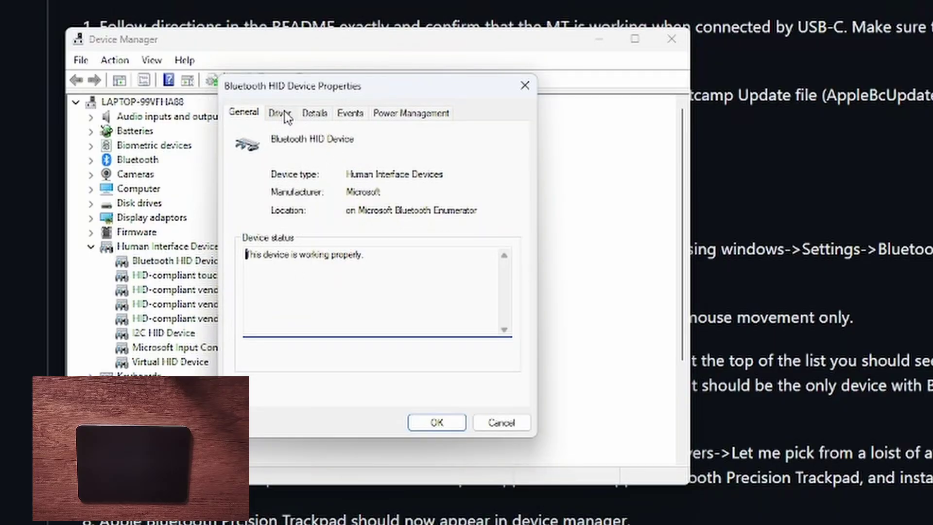
Open the Update Driver pick-from-list page with Show compatible hardware unchecked
click(284, 113)
click(289, 292)
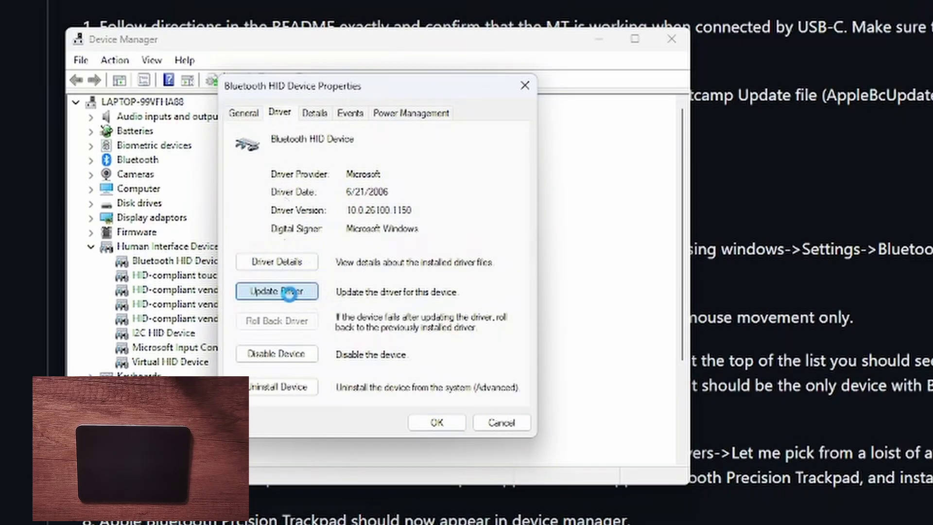
click(273, 293)
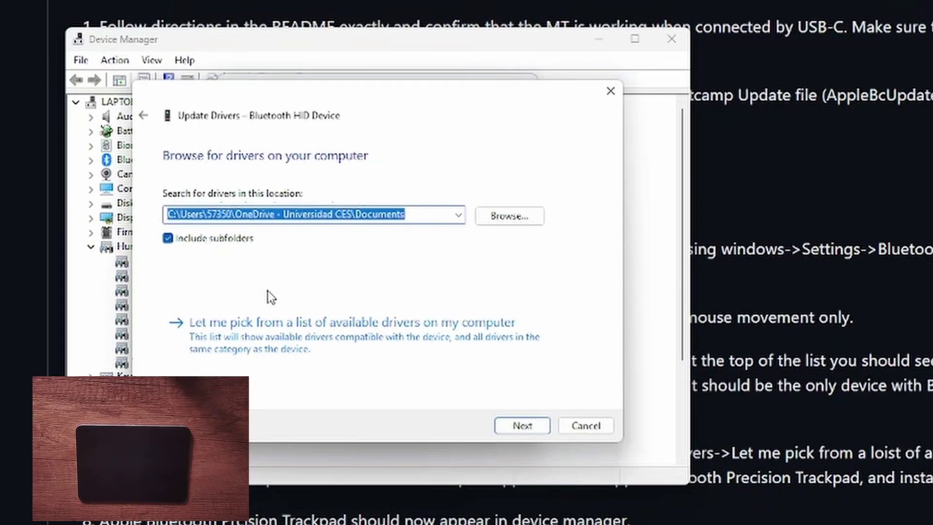
click(286, 333)
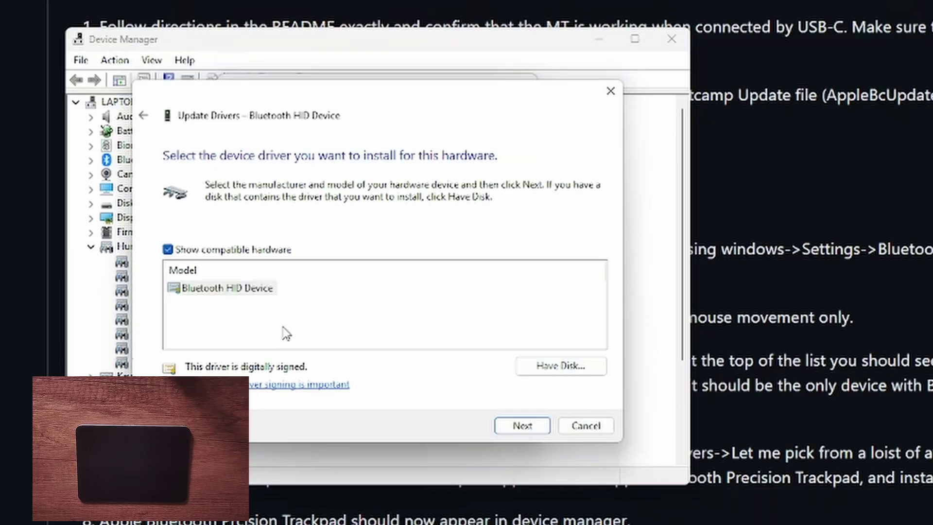
click(233, 250)
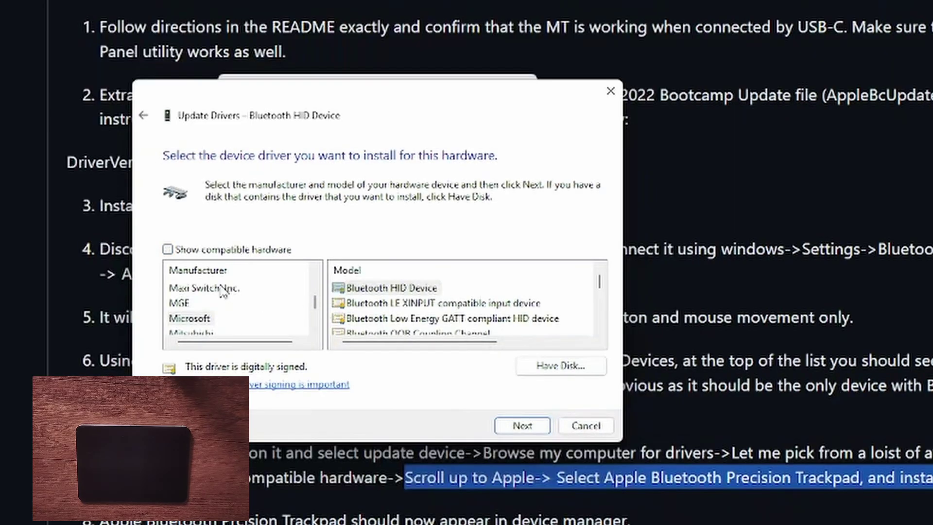
Choose Apple > Apple Bluetooth Precision Trackpad, accept the warning and finish installing
click(222, 292)
key(Up)
key(Up)
key(Up)
key(Up)
key(Up)
key(Up)
key(Up)
key(Up)
key(Up)
key(Up)
key(Up)
key(Up)
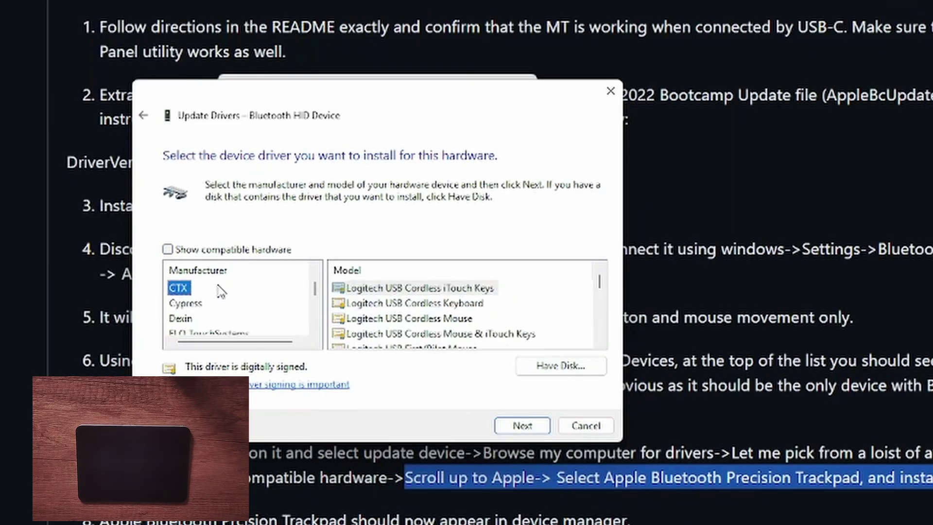
key(Home)
key(Down)
key(Down)
key(Down)
key(Down)
key(Down)
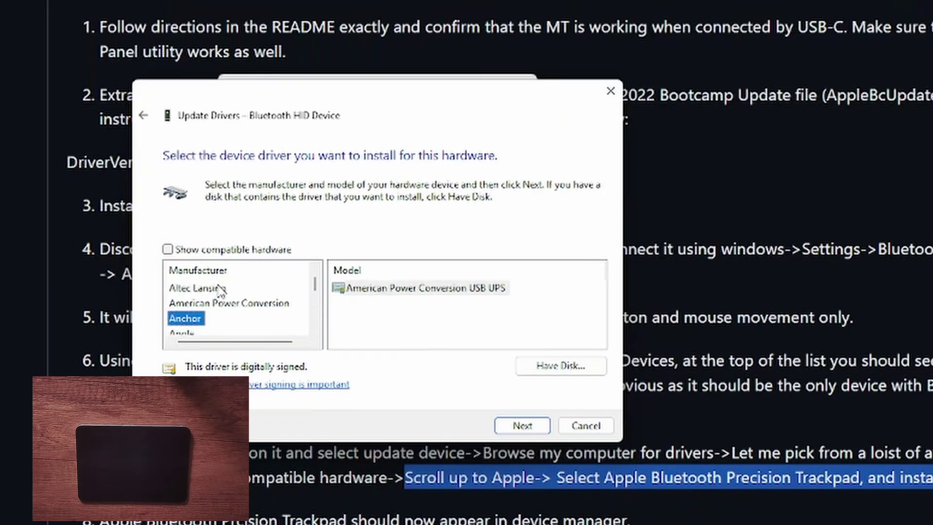
key(Down)
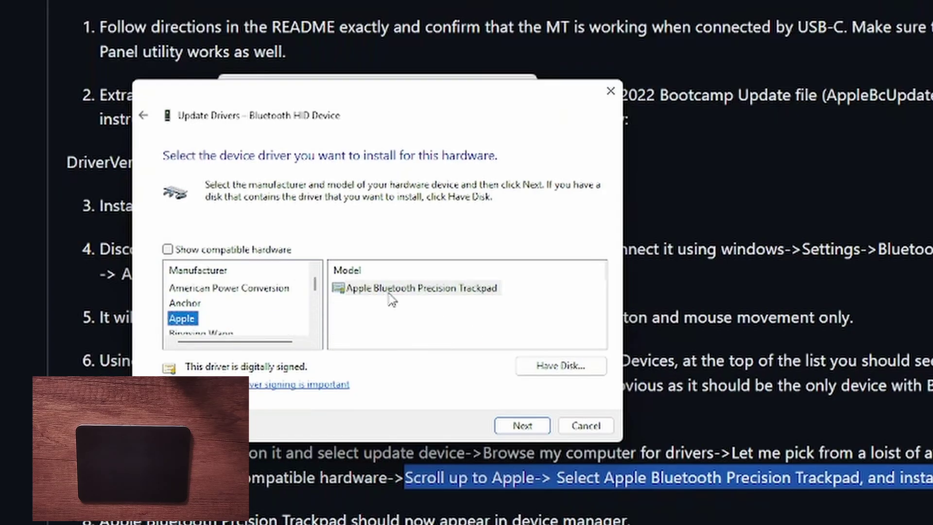
click(391, 290)
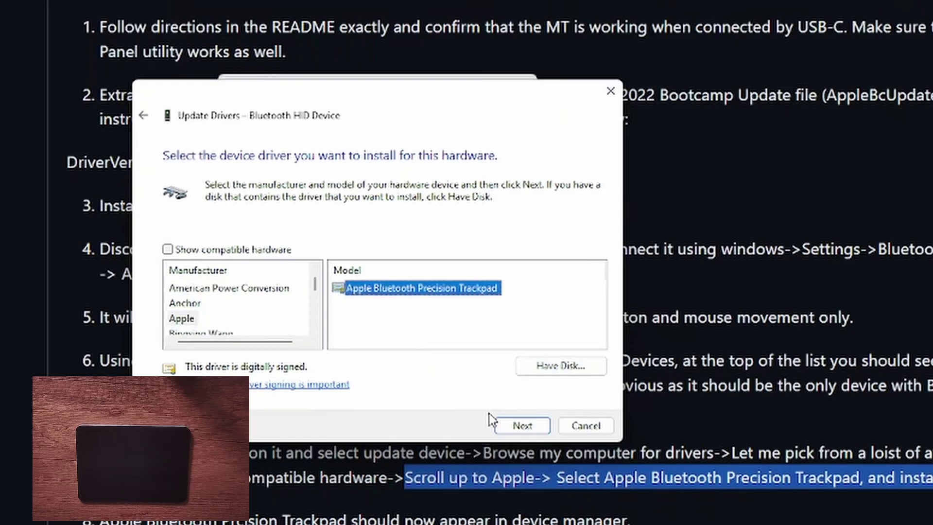
click(506, 426)
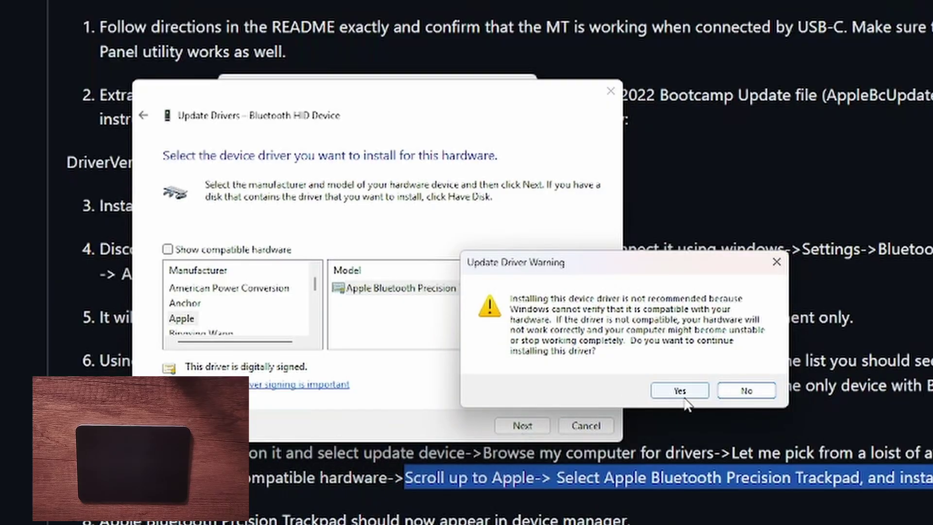
click(679, 391)
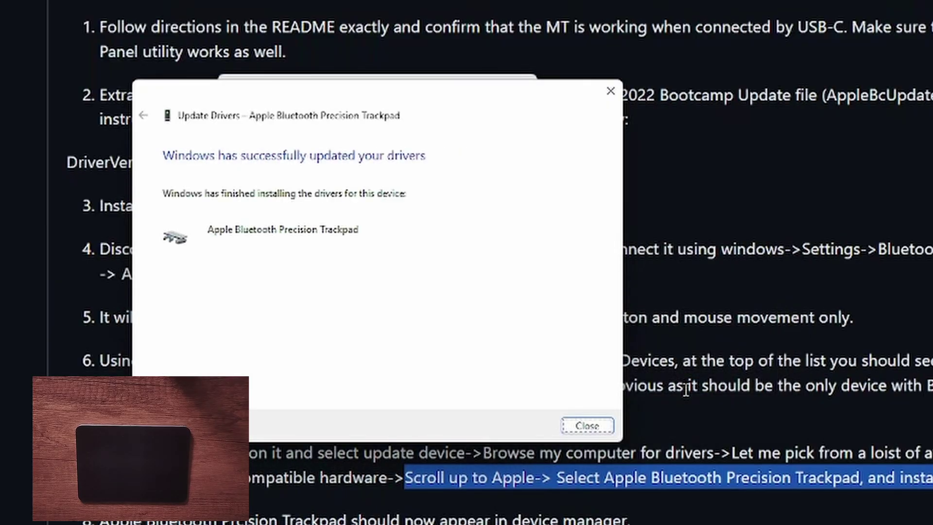
click(586, 426)
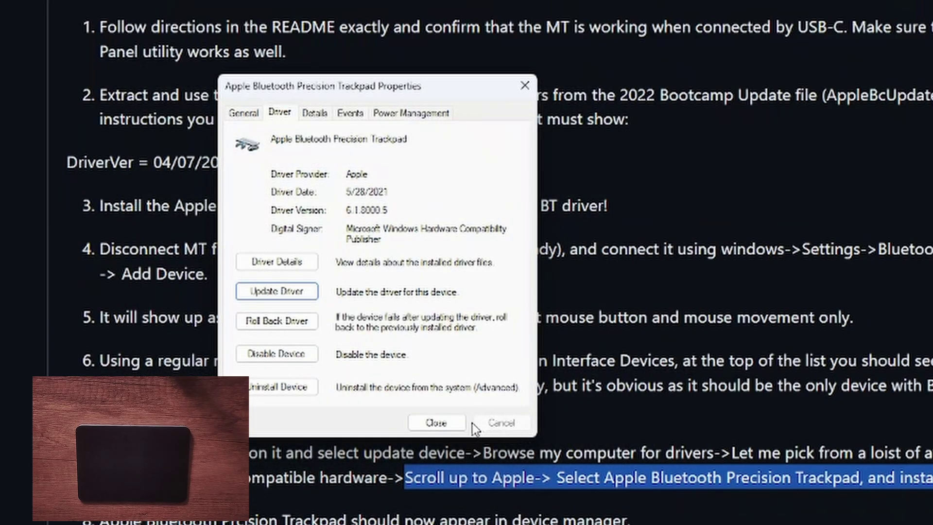
Close the properties, restart Windows, then check Bluetooth in Quick Settings
click(447, 423)
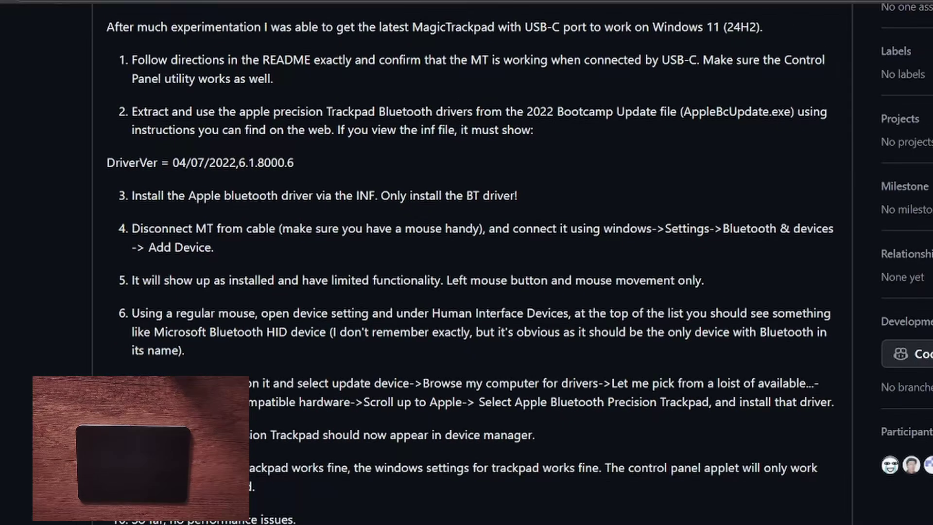
right_click(316, 513)
mouse_move(343, 471)
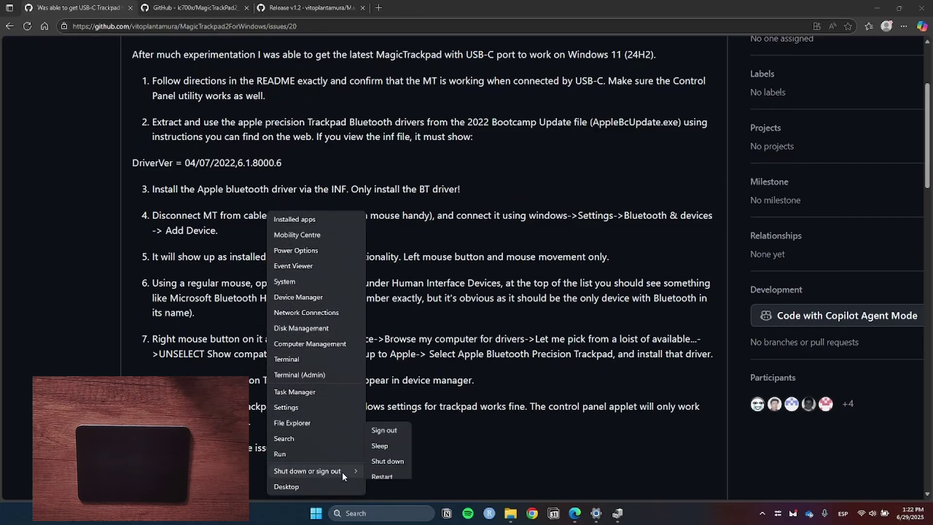
click(394, 475)
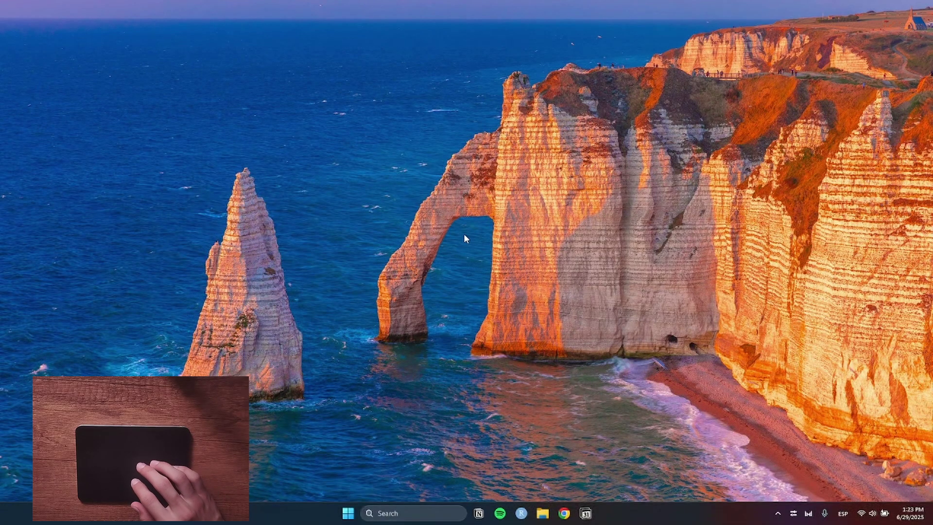
click(873, 513)
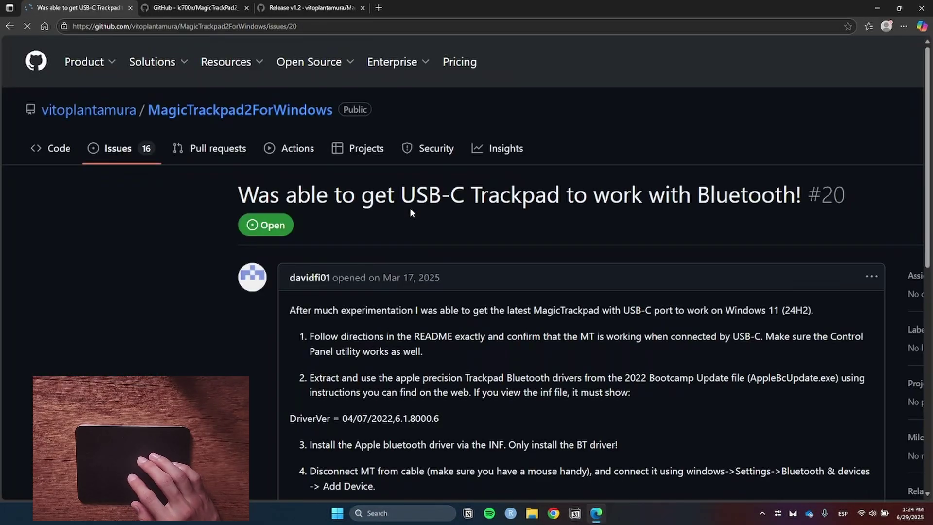
Test two-finger horizontal and vertical scrolling on the GitHub issue page
scroll(474, 226, right, 3)
scroll(475, 226, down, 15)
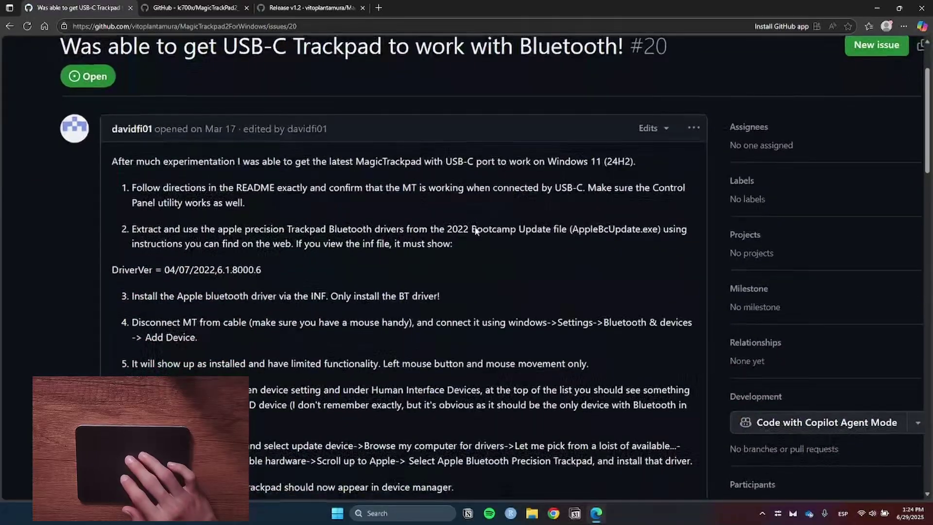
scroll(475, 227, down, 5)
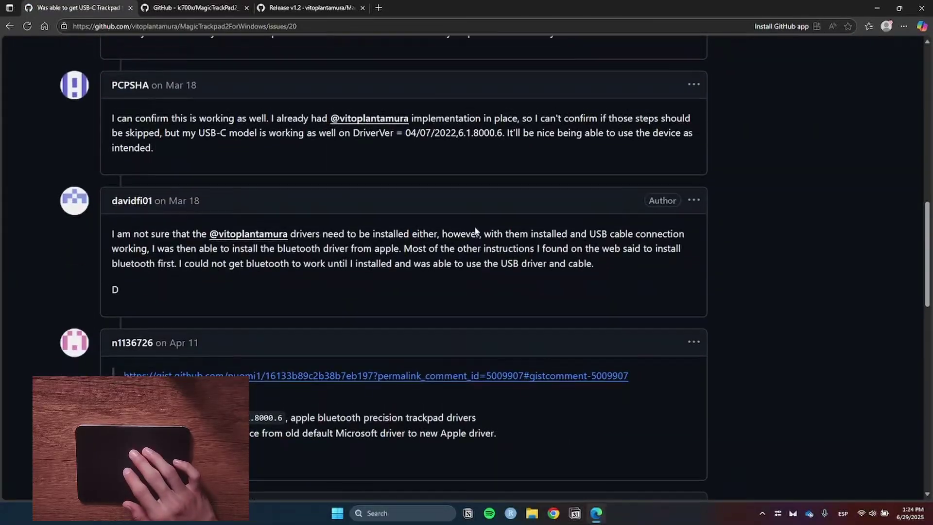
scroll(475, 227, up, 5)
scroll(475, 227, down, 5)
scroll(475, 231, up, 5)
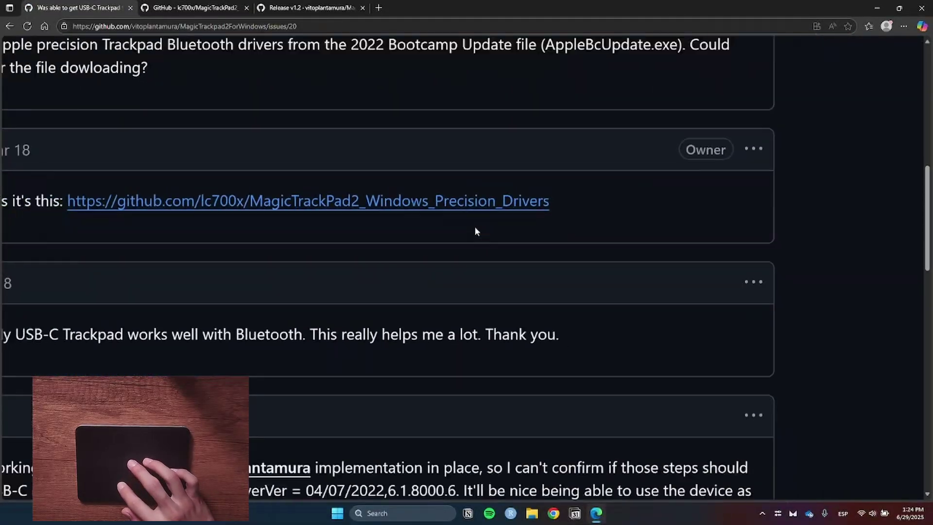
scroll(475, 231, down, 3)
scroll(475, 230, up, 3)
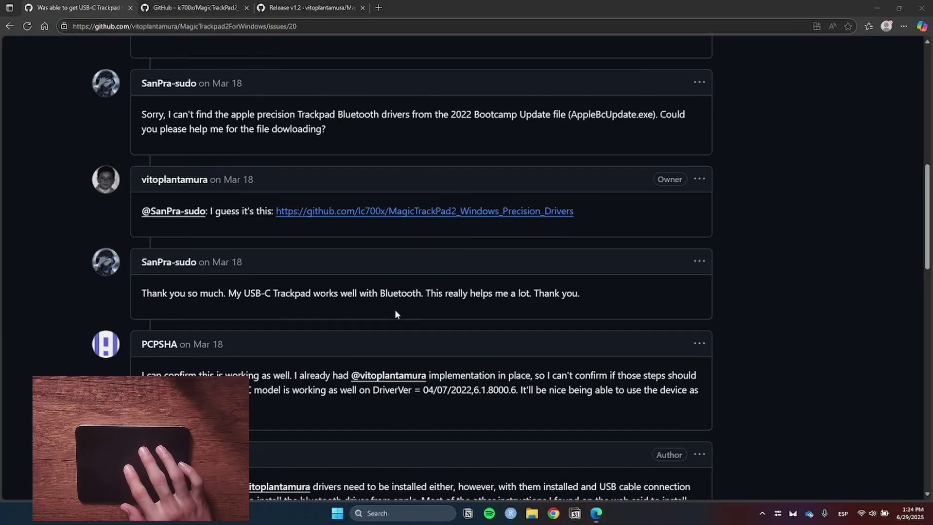
Test the Task View gesture twice and switch to the second desktop and back
key(super+Tab)
key(Escape)
key(super+Tab)
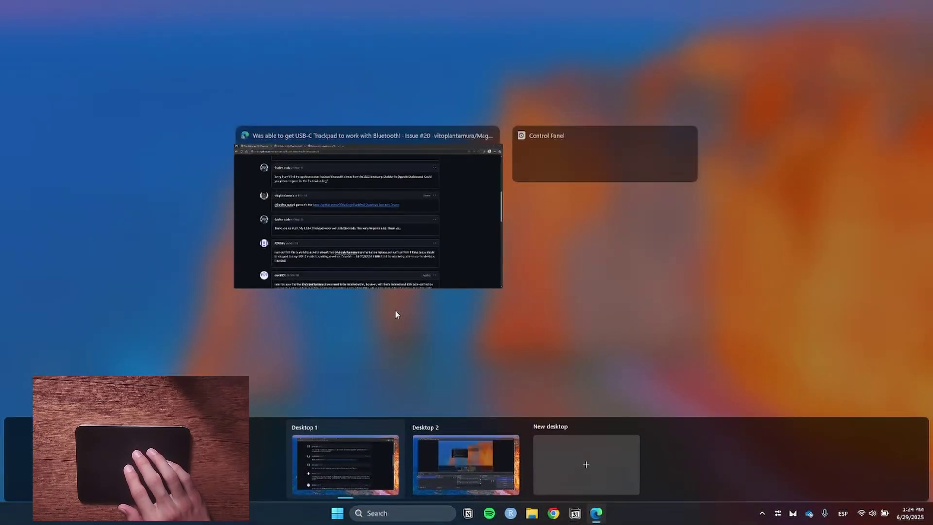
key(Escape)
key(ctrl+super+Right)
key(ctrl+super+Left)
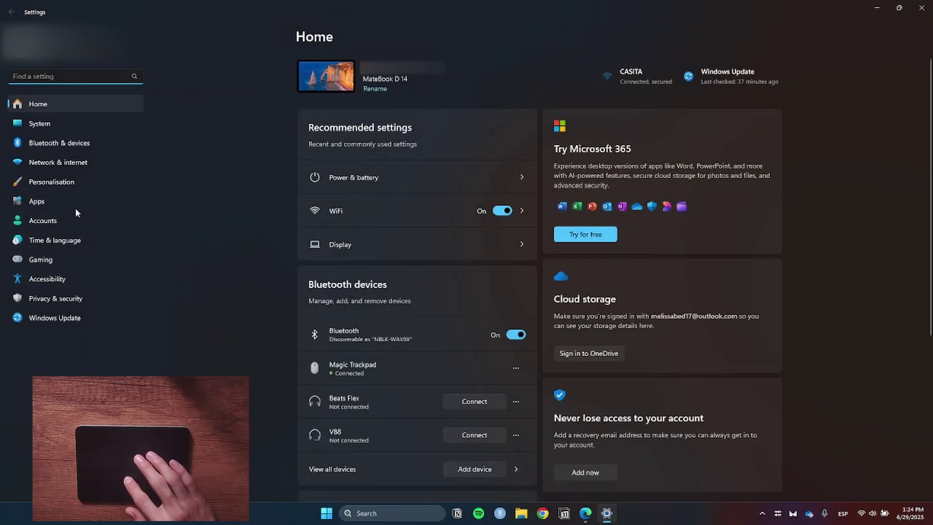
Go to Bluetooth & devices > Touchpad > Advanced gestures and test the volume-up swipe
click(73, 146)
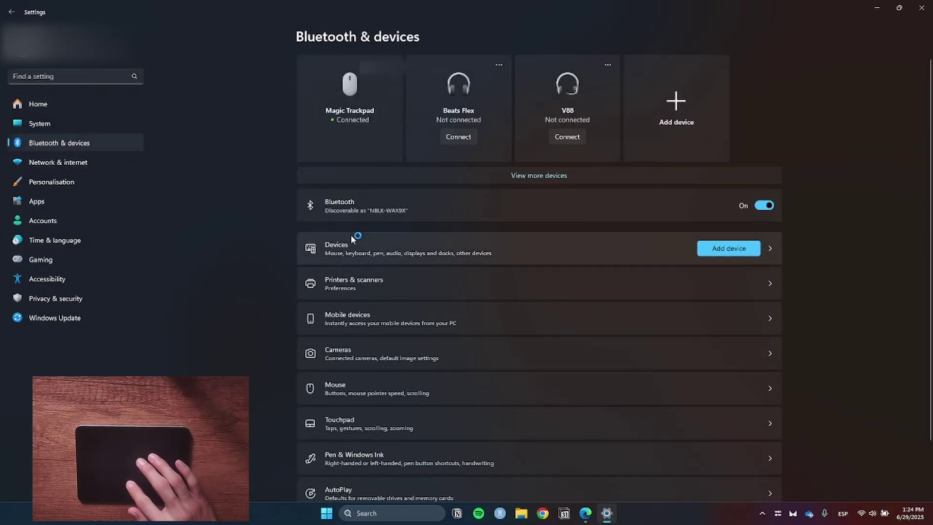
click(525, 421)
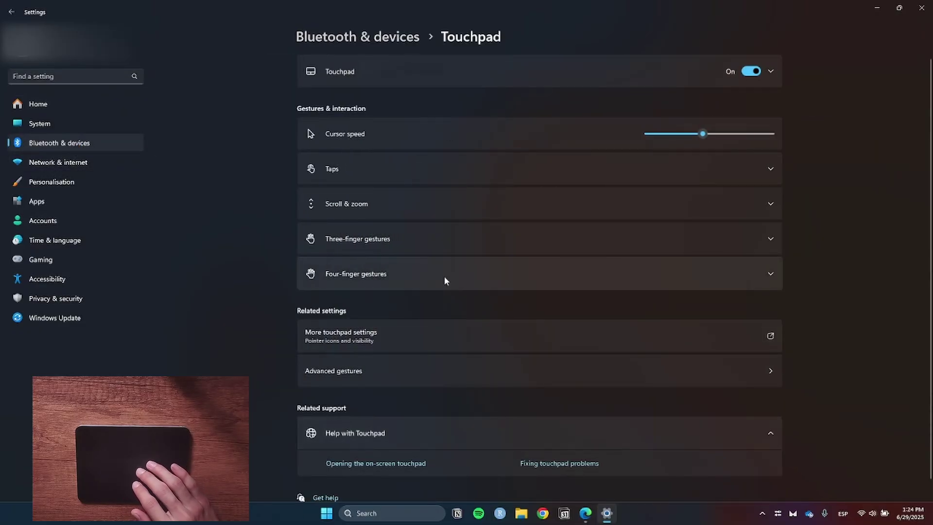
click(647, 370)
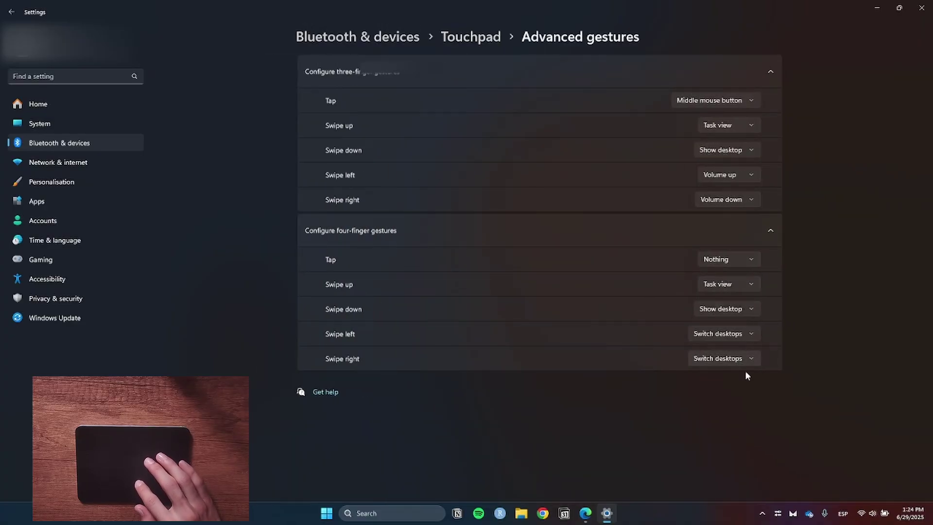
key(XF86AudioRaiseVolume)
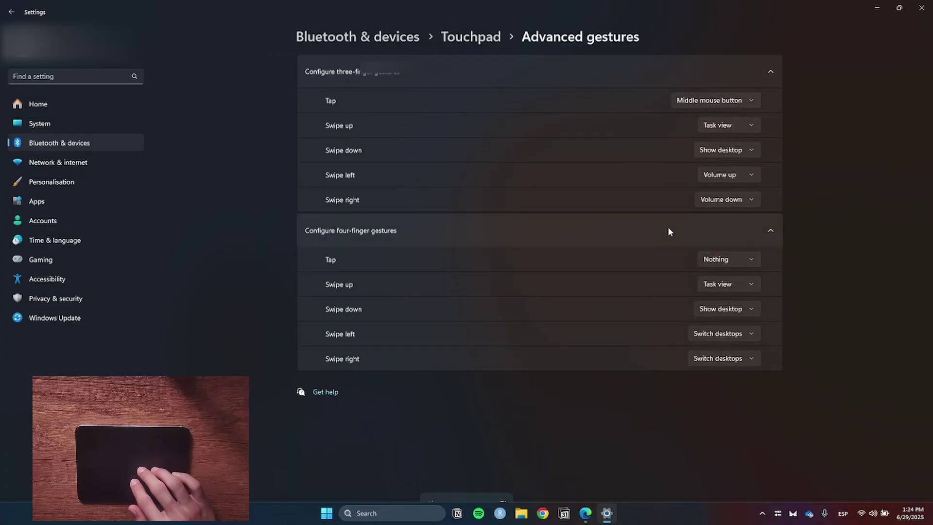